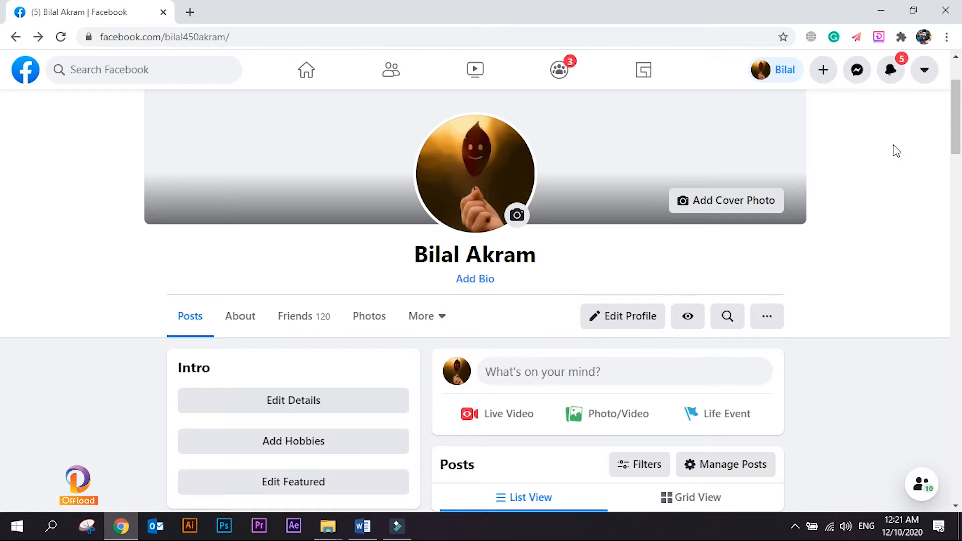
# Step: Start creating a new event from the profile page
pyautogui.click(824, 74)
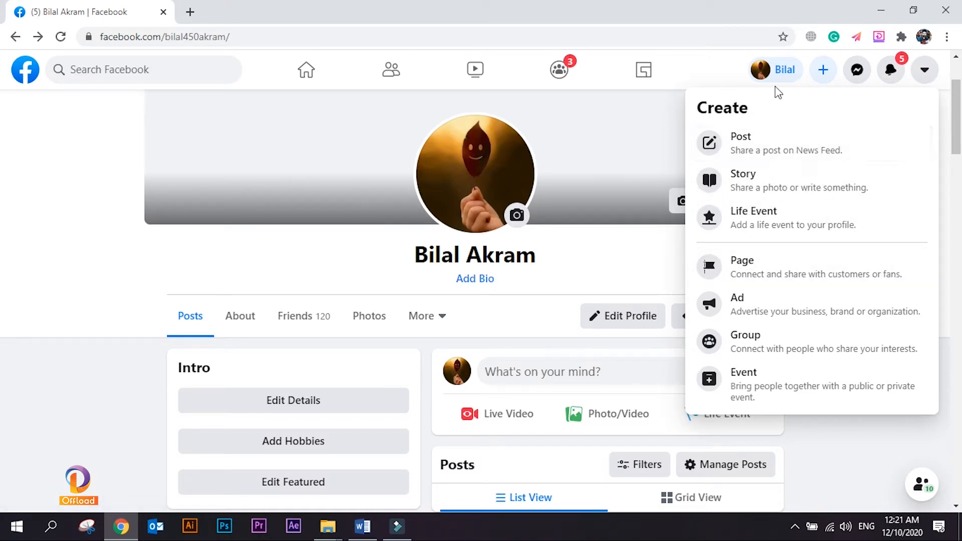
pyautogui.click(823, 70)
pyautogui.click(823, 69)
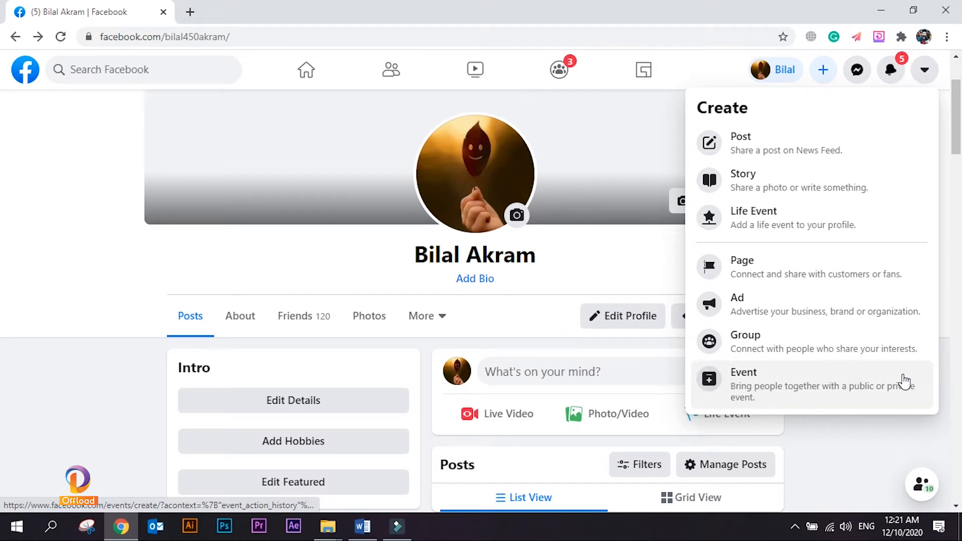
pyautogui.click(744, 388)
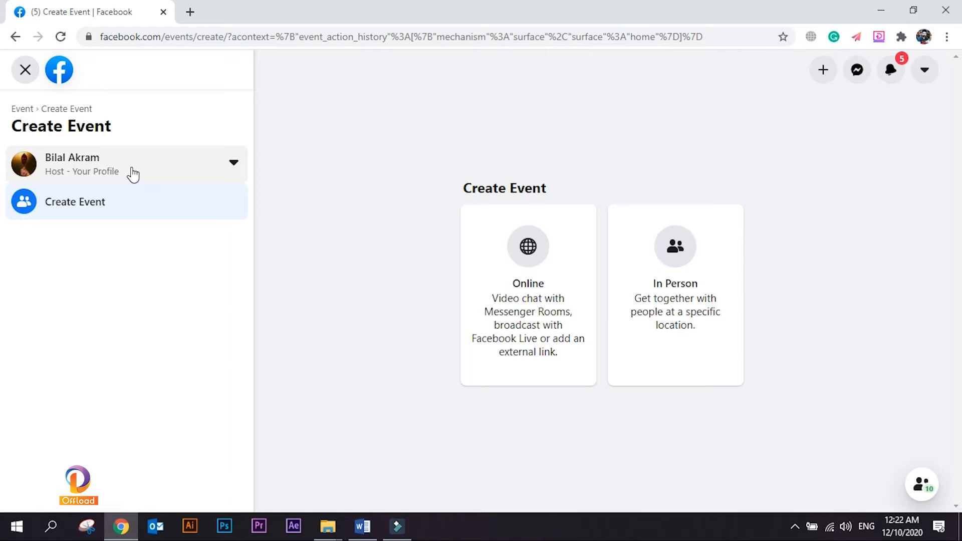
# Step: Set the Offload Learning page as the event's host and choose an In Person event
pyautogui.click(234, 166)
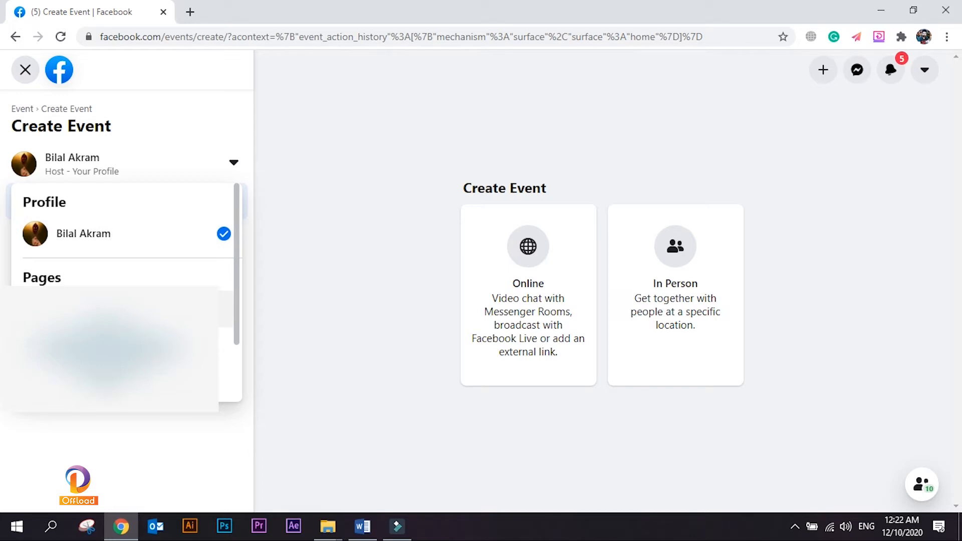
pyautogui.click(67, 307)
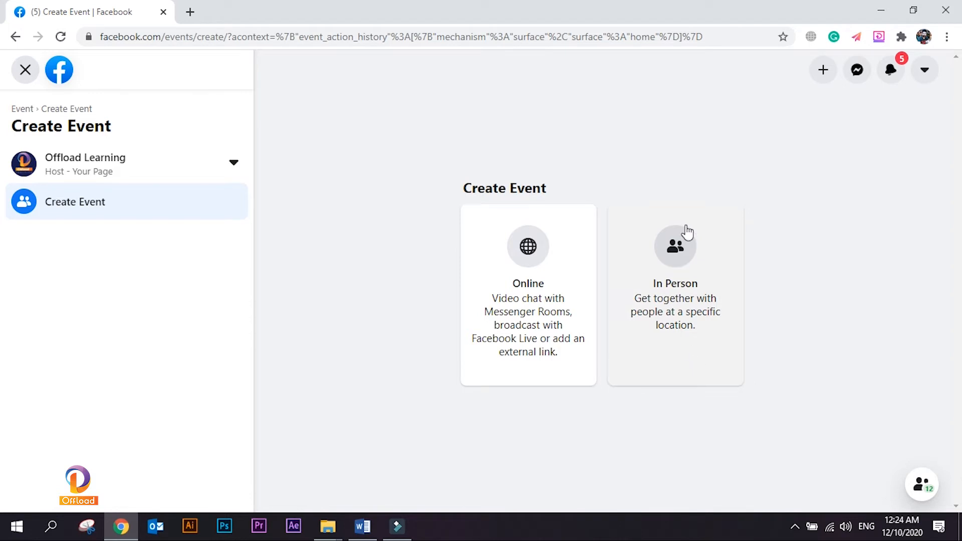
pyautogui.click(682, 263)
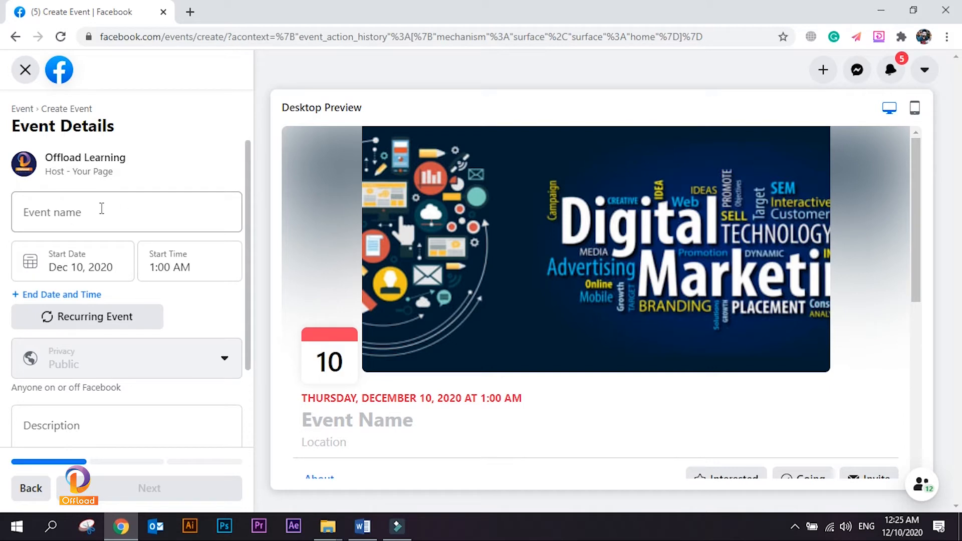
# Step: Name the event "Social Media Workshop 2020"
pyautogui.click(145, 213)
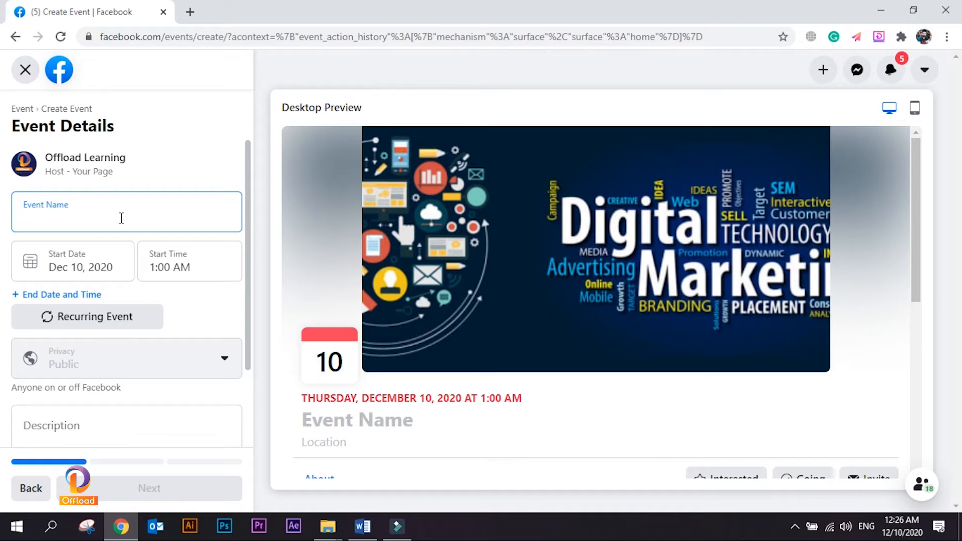
pyautogui.write('Social ')
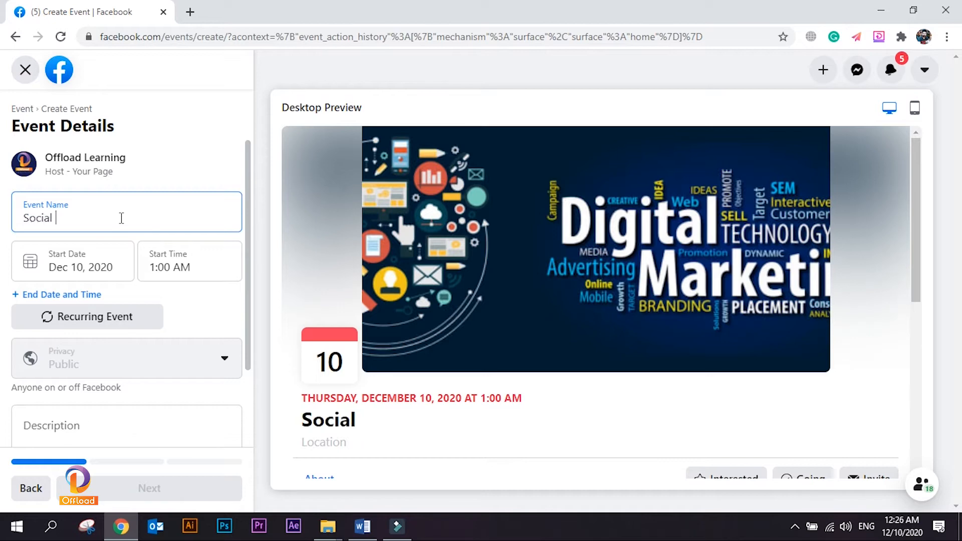
pyautogui.write('Media ')
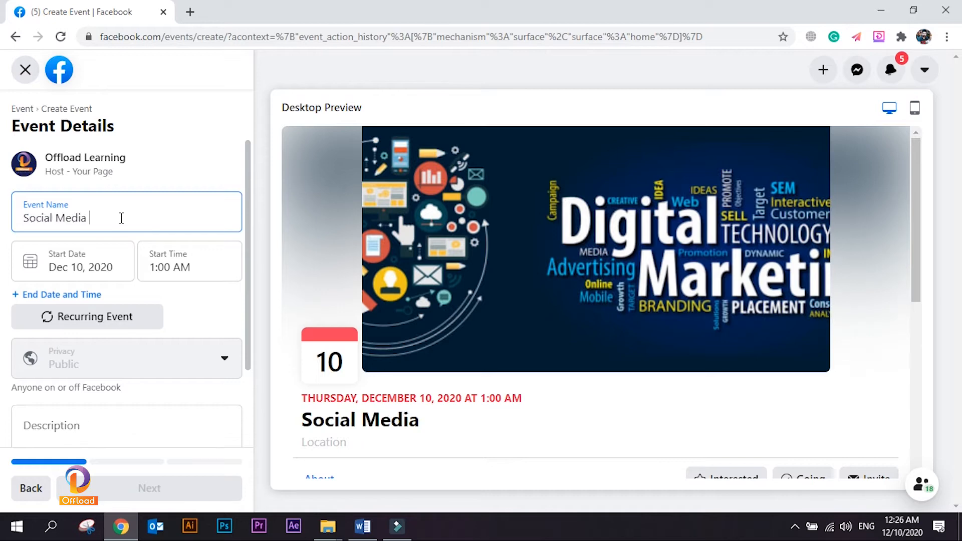
pyautogui.write('Wor')
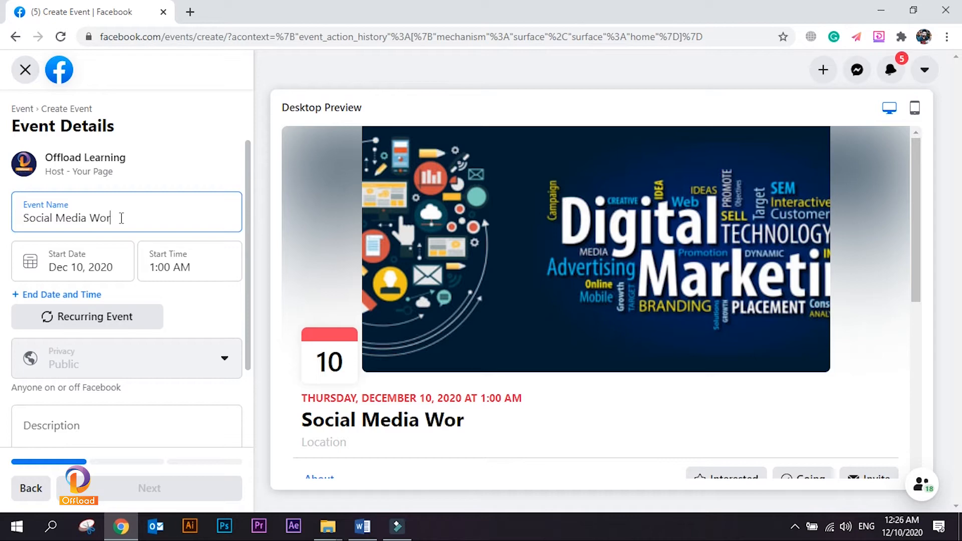
pyautogui.write('kshop')
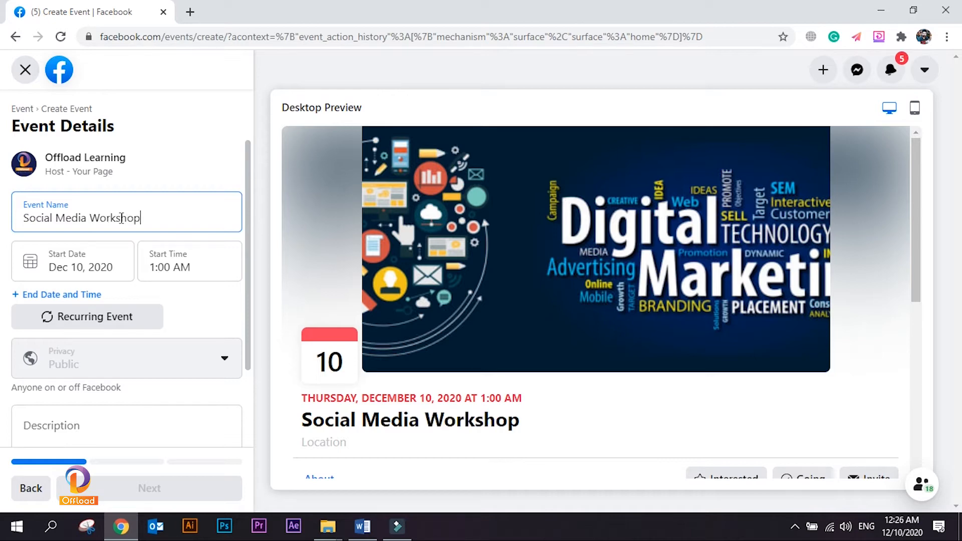
pyautogui.write(' 2020')
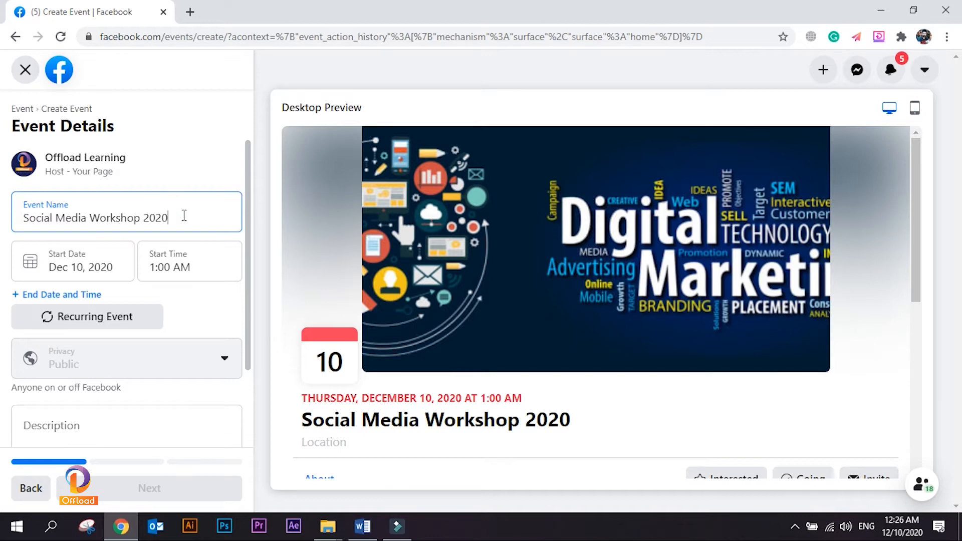
pyautogui.press('Tab')
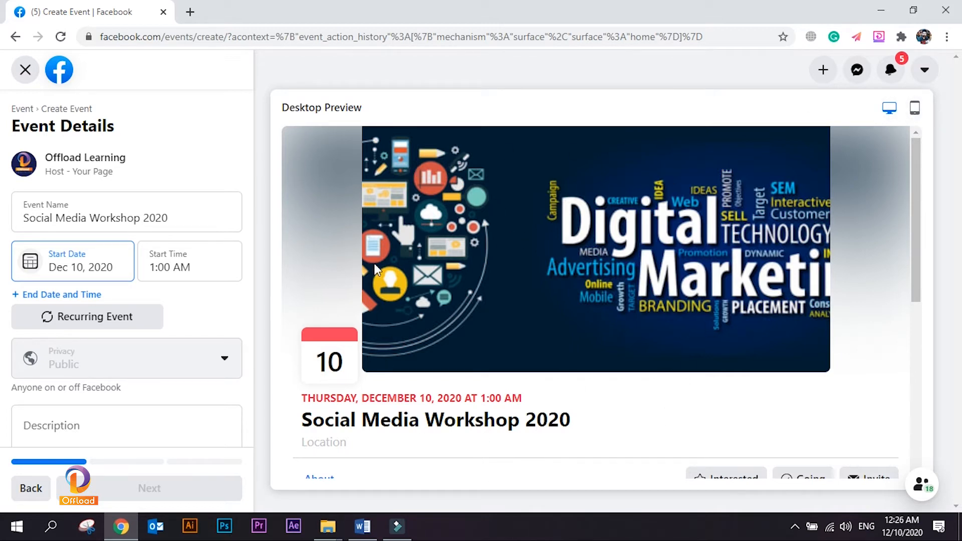
# Step: Append "(5th Annual Event)" to the event name and check it in the desktop and mobile previews
pyautogui.click(915, 109)
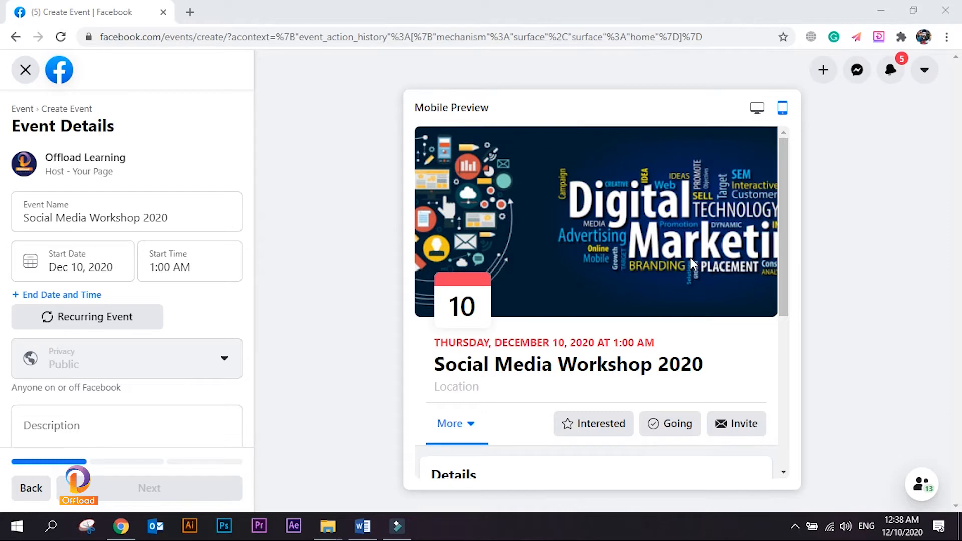
pyautogui.click(180, 220)
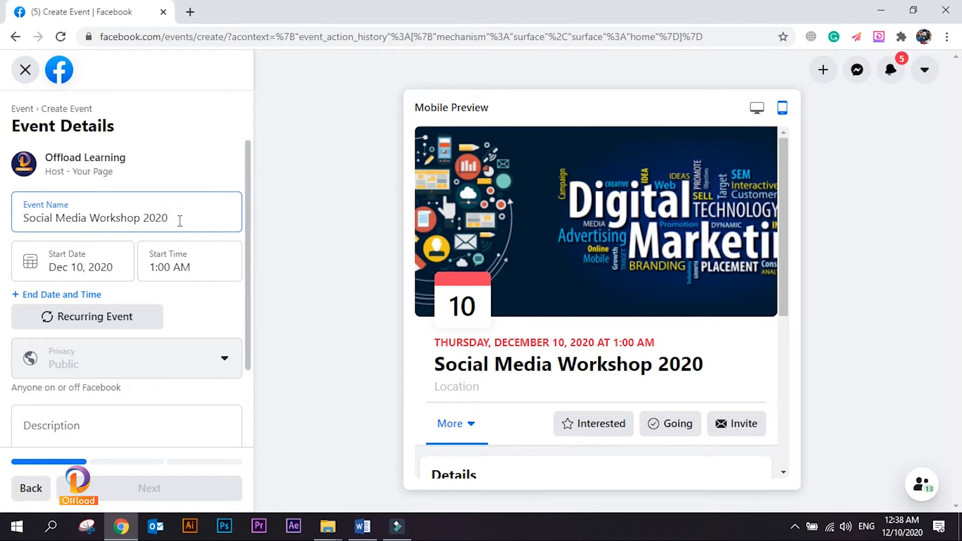
pyautogui.write('(5th Annu')
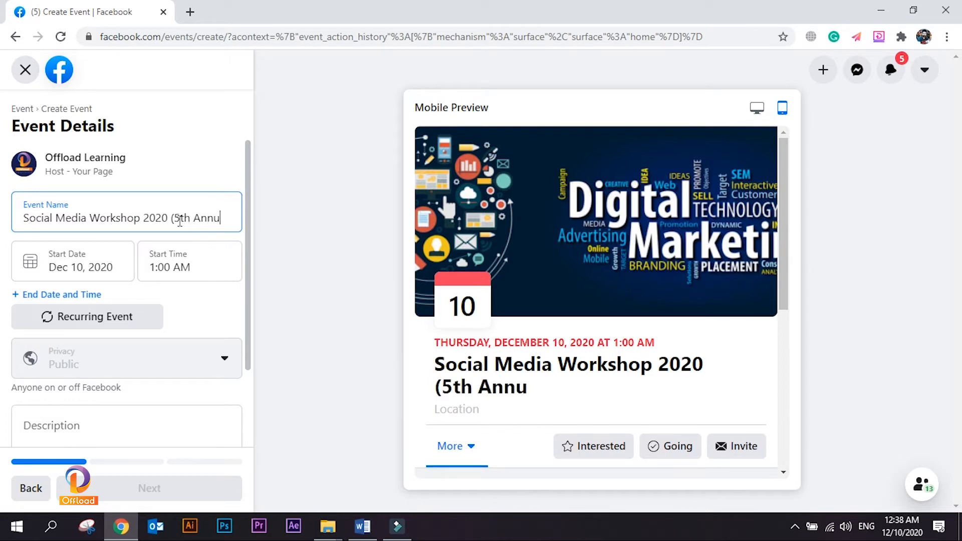
pyautogui.write('al Event)')
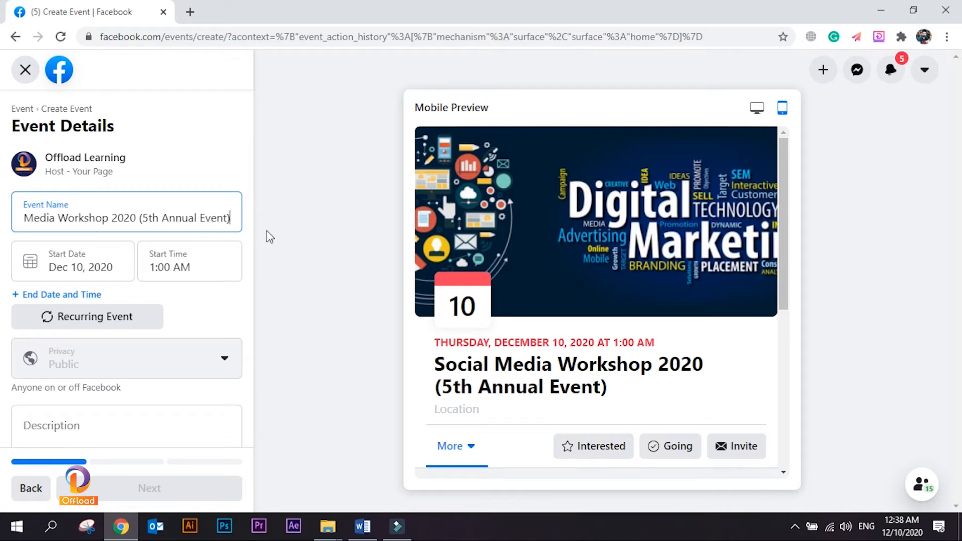
pyautogui.click(759, 108)
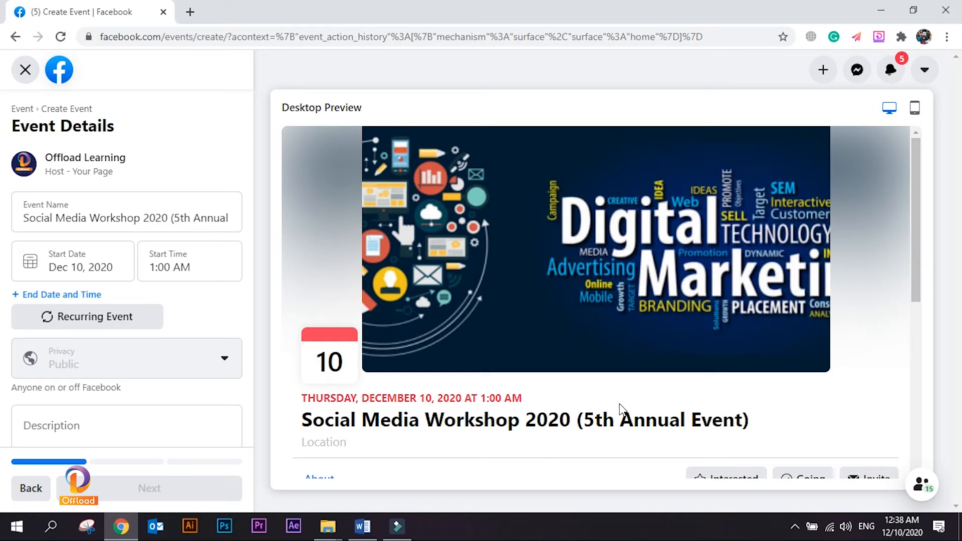
pyautogui.click(914, 109)
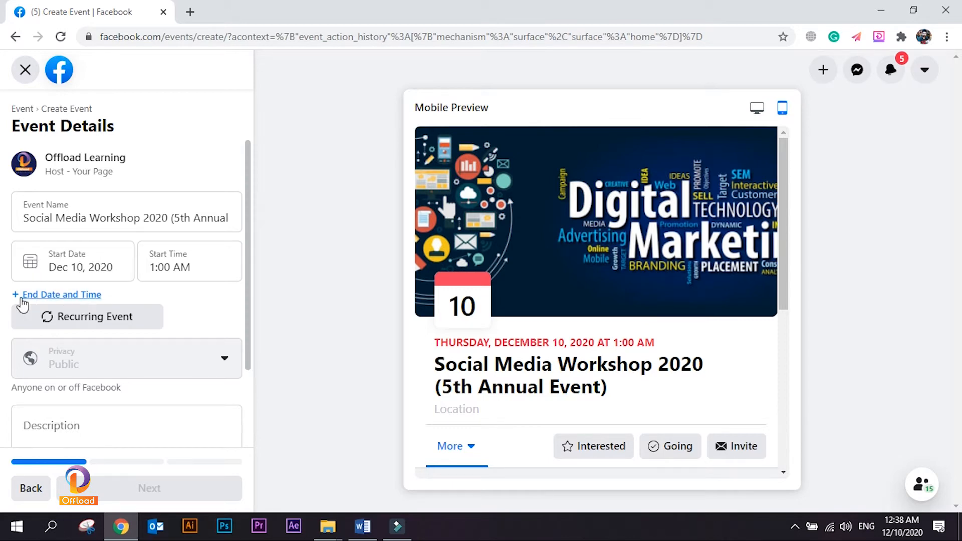
# Step: Add an end date and time to the event and set its start to Dec 11, 2020 at 10:00 AM
pyautogui.click(62, 296)
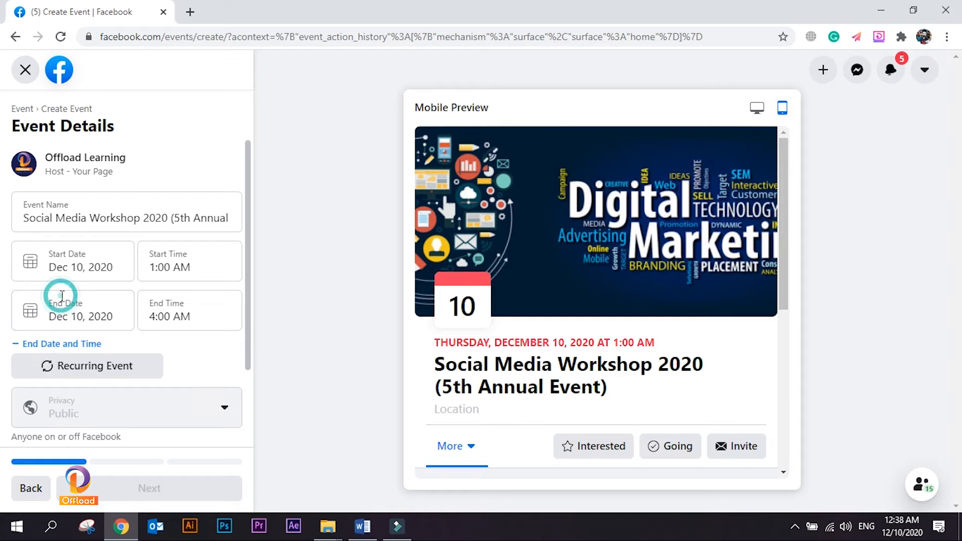
pyautogui.click(75, 269)
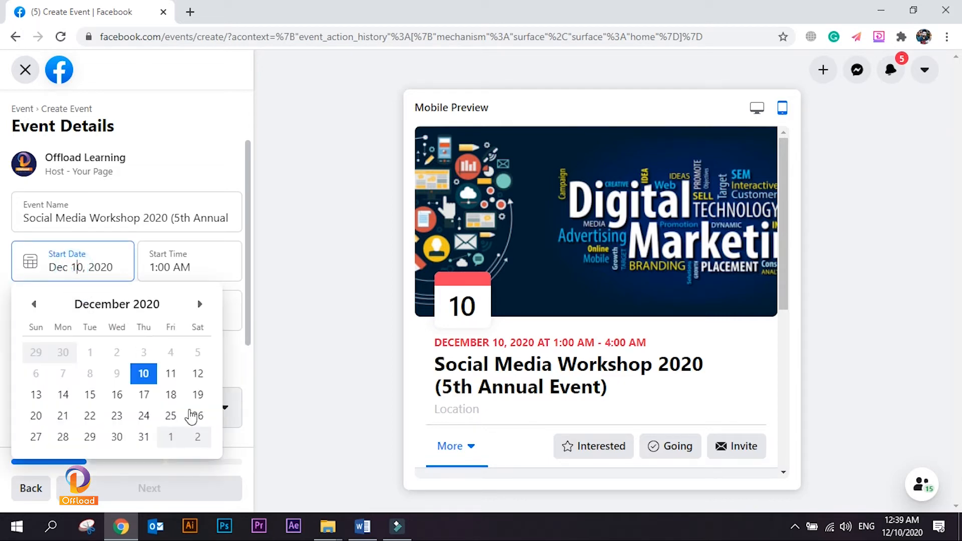
pyautogui.click(171, 376)
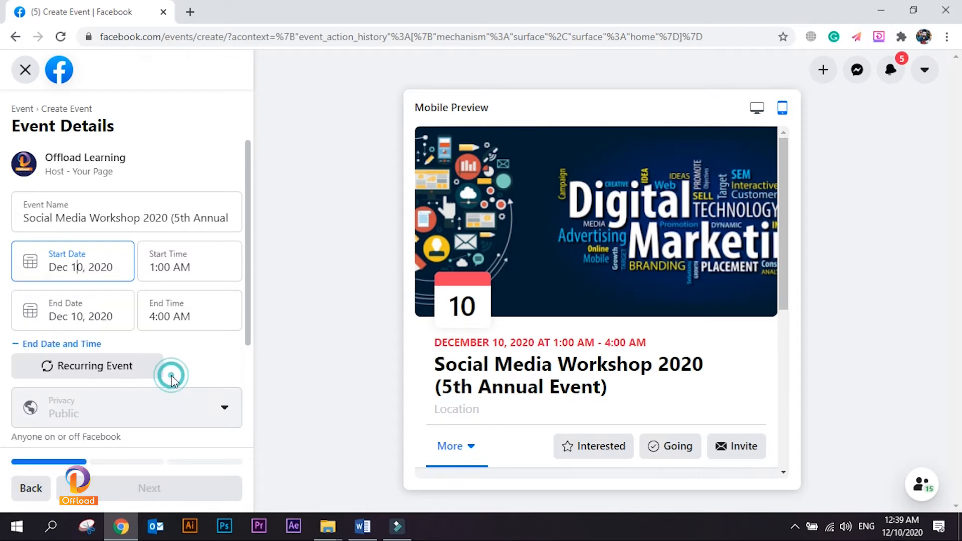
pyautogui.click(155, 269)
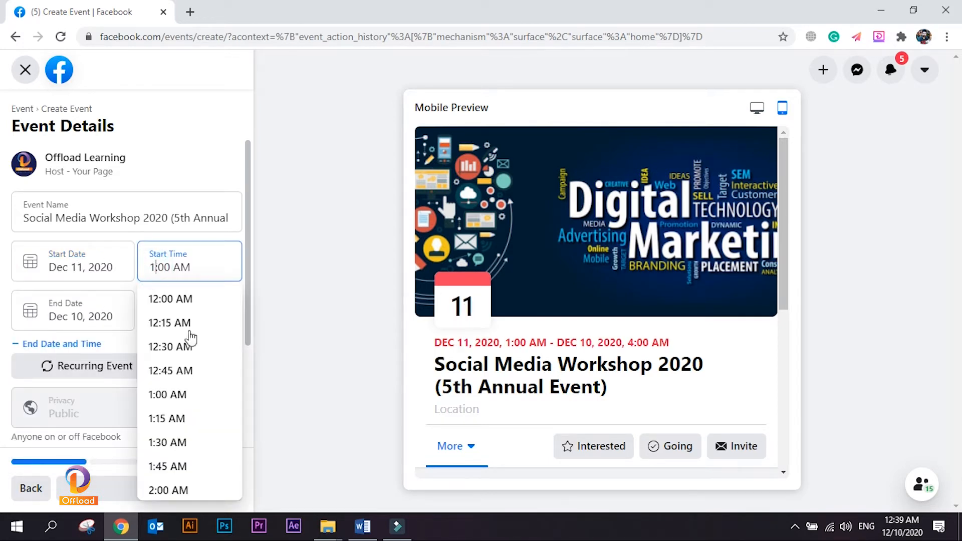
pyautogui.scroll(-8, 201, 368)
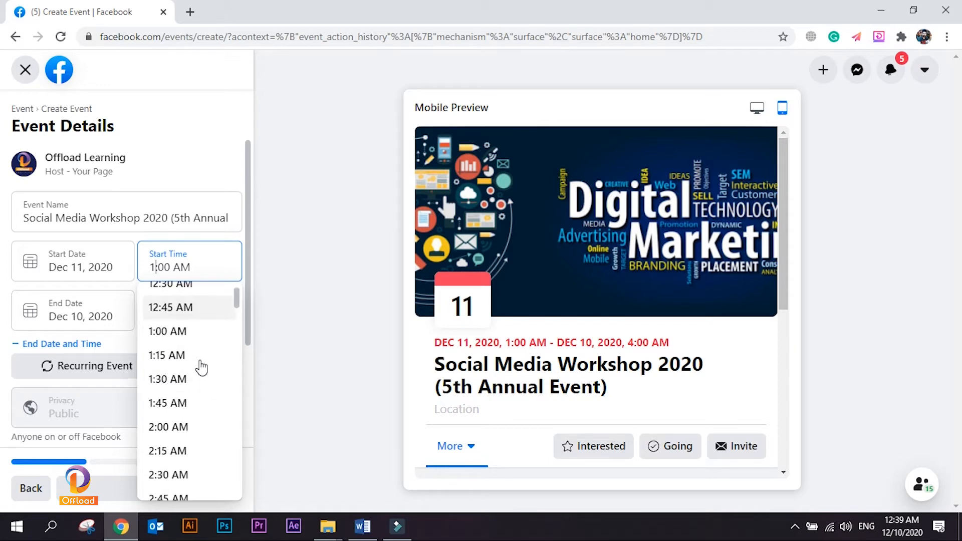
pyautogui.scroll(7, 202, 370)
pyautogui.scroll(-17, 201, 368)
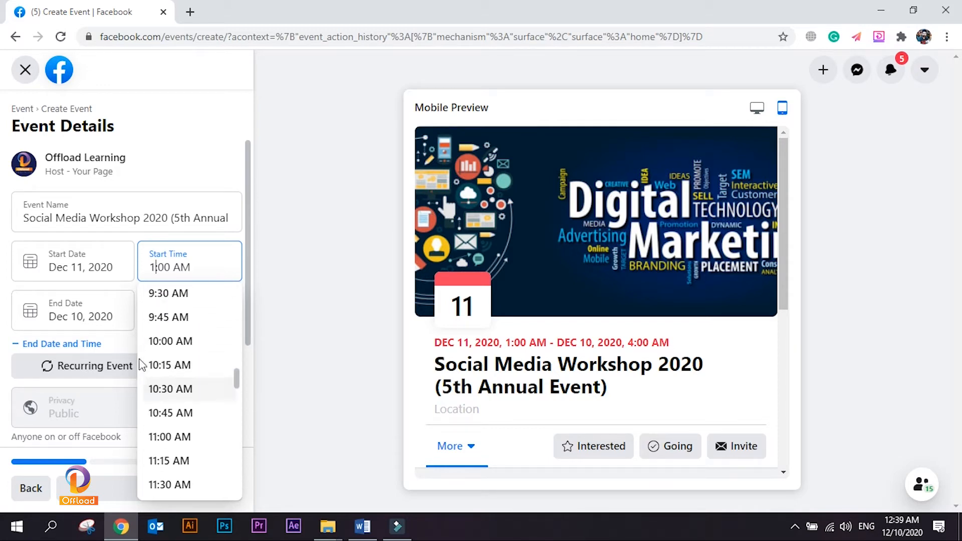
pyautogui.click(159, 341)
# Step: Set the event's end to Dec 12, 2020 at 1:00 PM
pyautogui.click(54, 316)
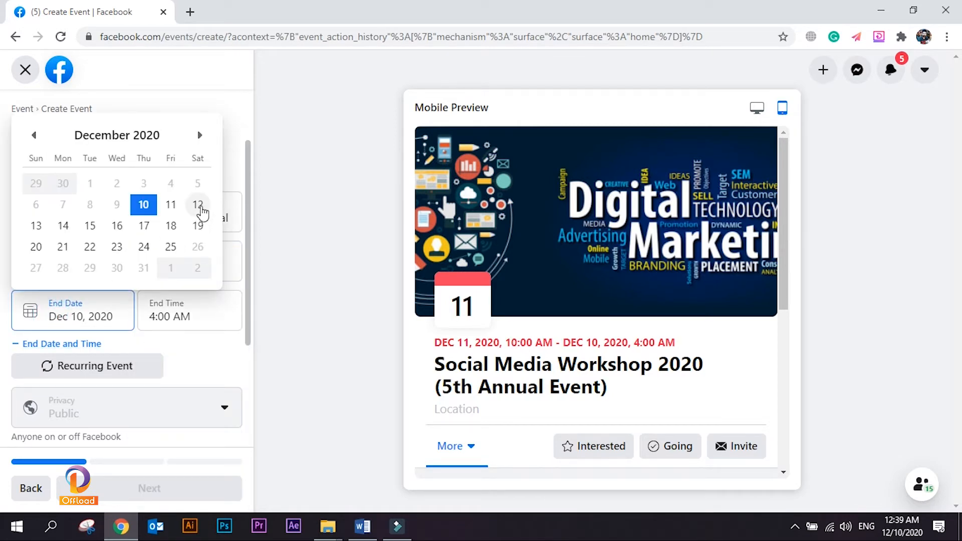
pyautogui.click(199, 205)
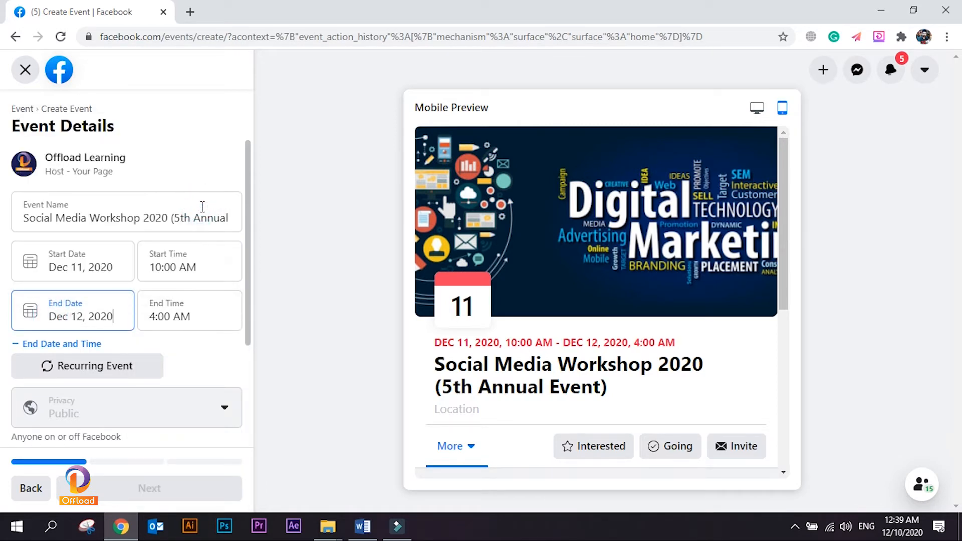
pyautogui.click(156, 315)
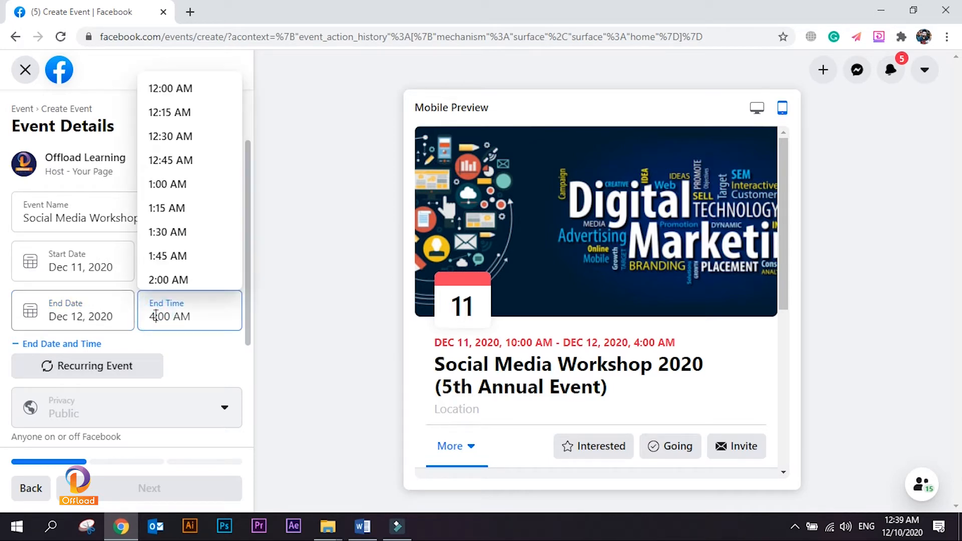
pyautogui.scroll(-10, 198, 230)
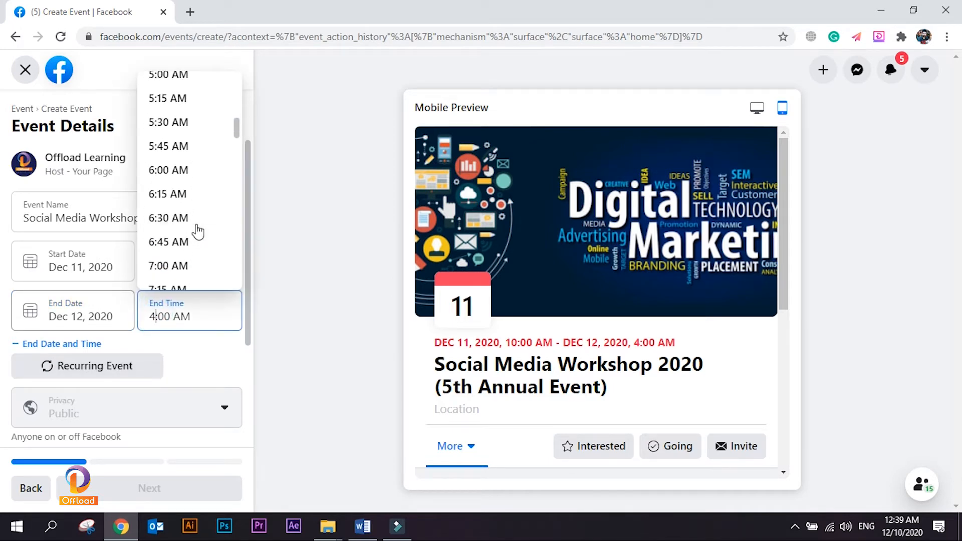
pyautogui.scroll(-12, 197, 231)
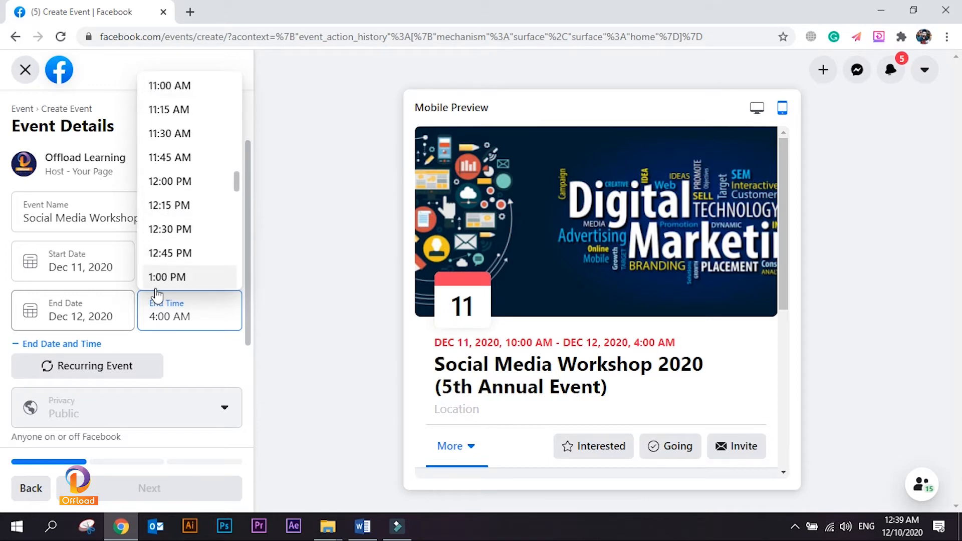
pyautogui.click(159, 280)
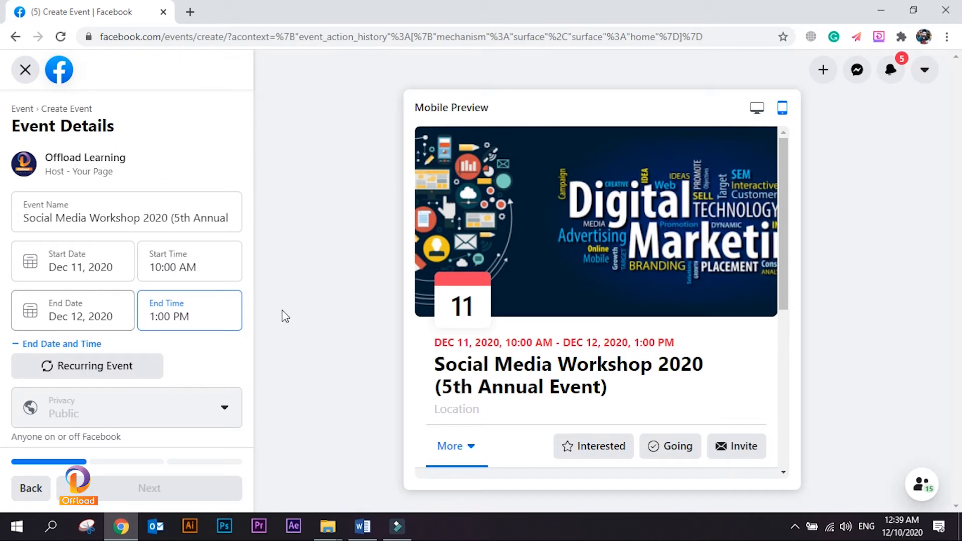
# Step: Change the event's end date to Dec 11, 2020
pyautogui.click(80, 313)
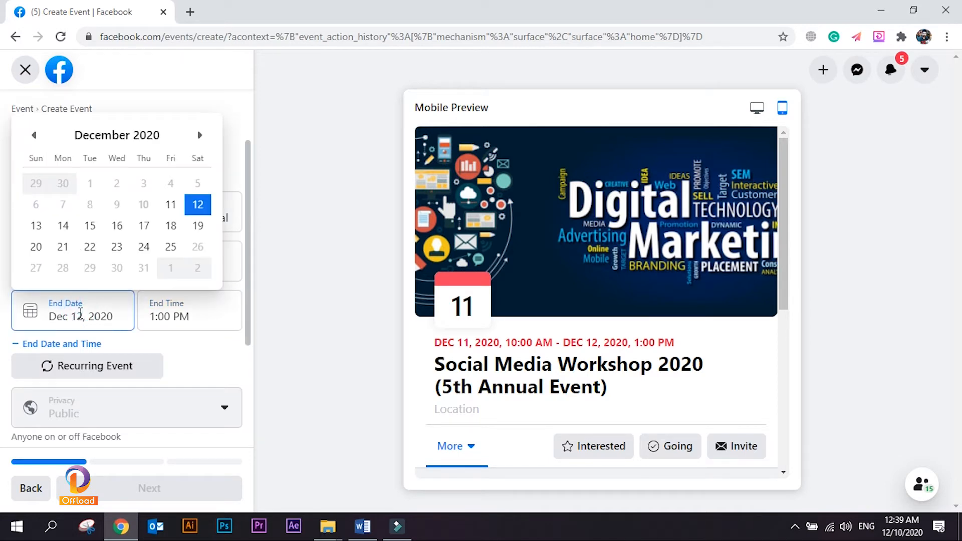
pyautogui.click(171, 206)
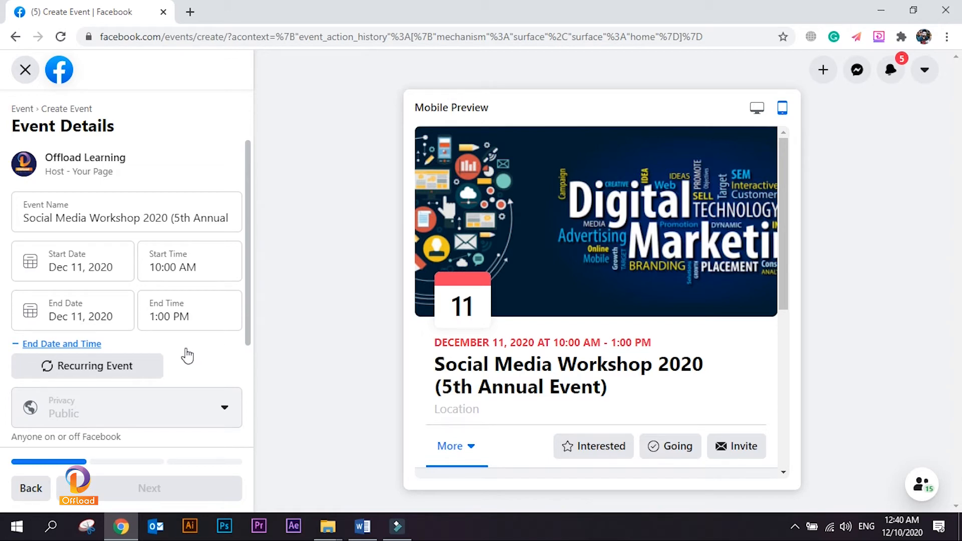
# Step: Open the recurring event scheduling options and examine the custom event calendar, leaving its dates as they are
pyautogui.scroll(-2, 183, 351)
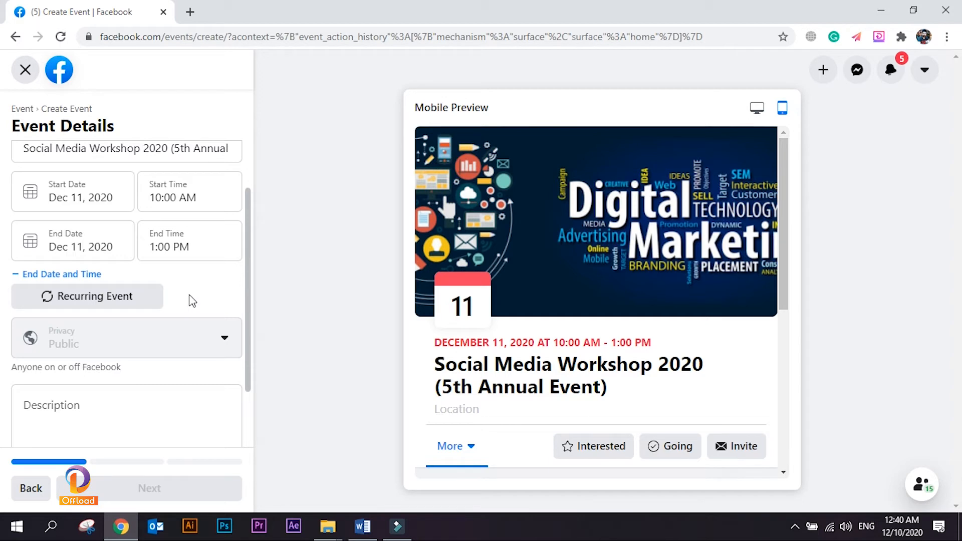
pyautogui.click(93, 303)
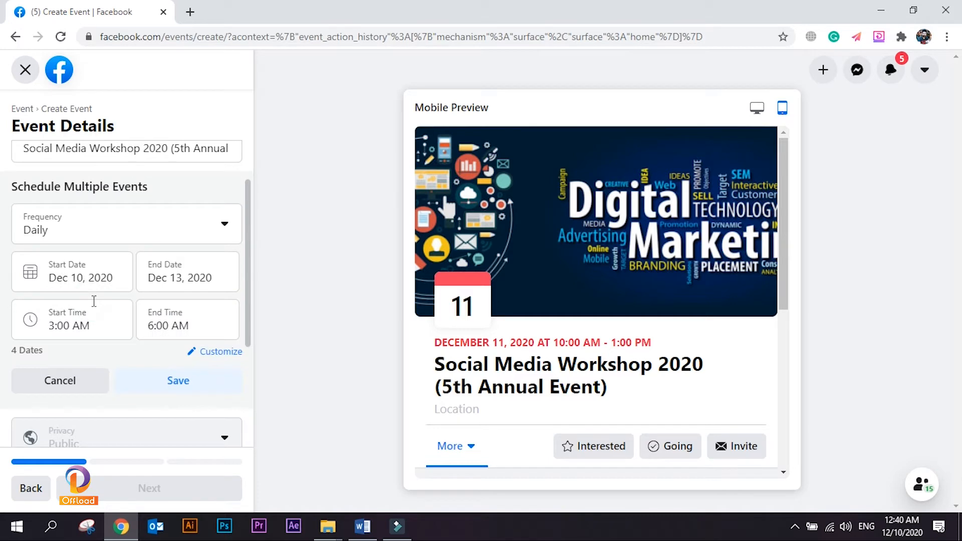
pyautogui.scroll(-3, 228, 306)
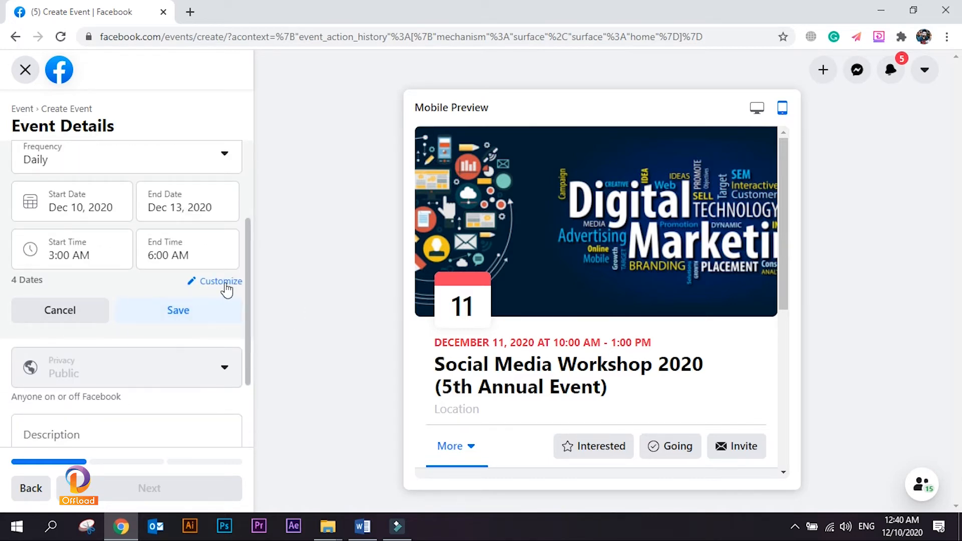
pyautogui.click(210, 286)
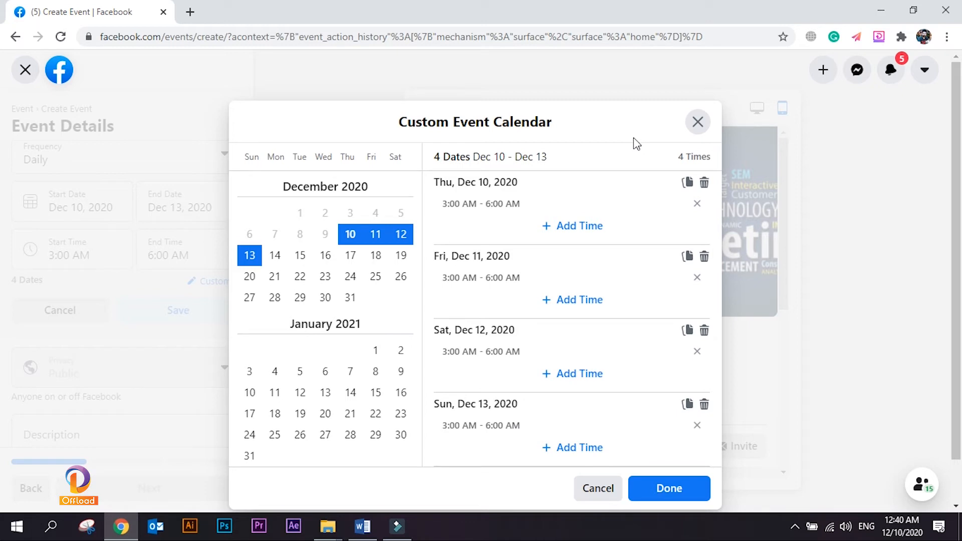
pyautogui.click(700, 124)
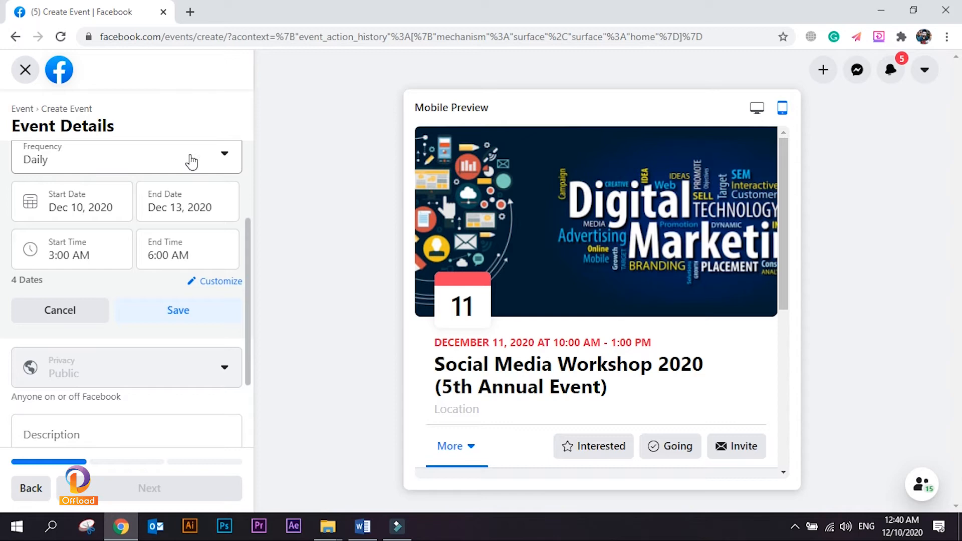
# Step: Try the Weekly frequency for the recurring event and set it back to Daily
pyautogui.click(131, 164)
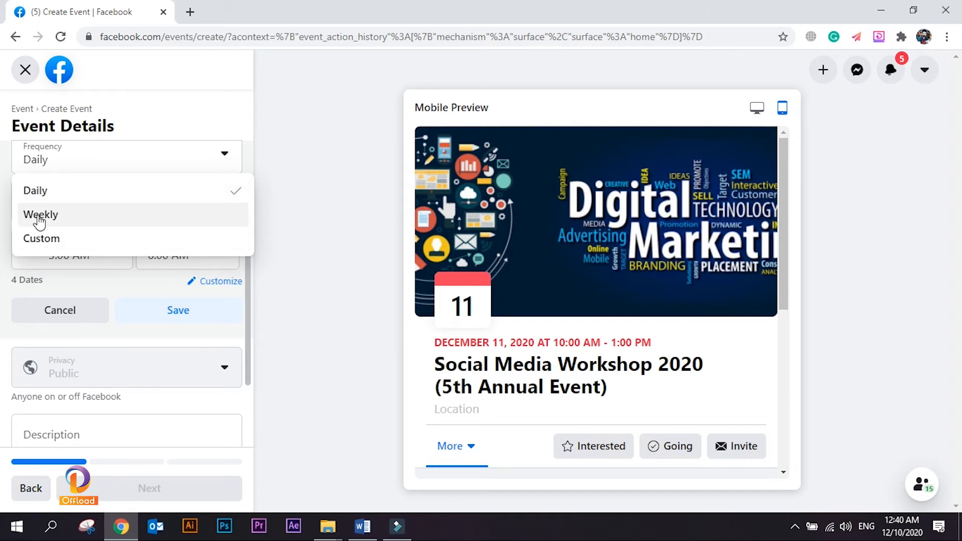
pyautogui.click(90, 220)
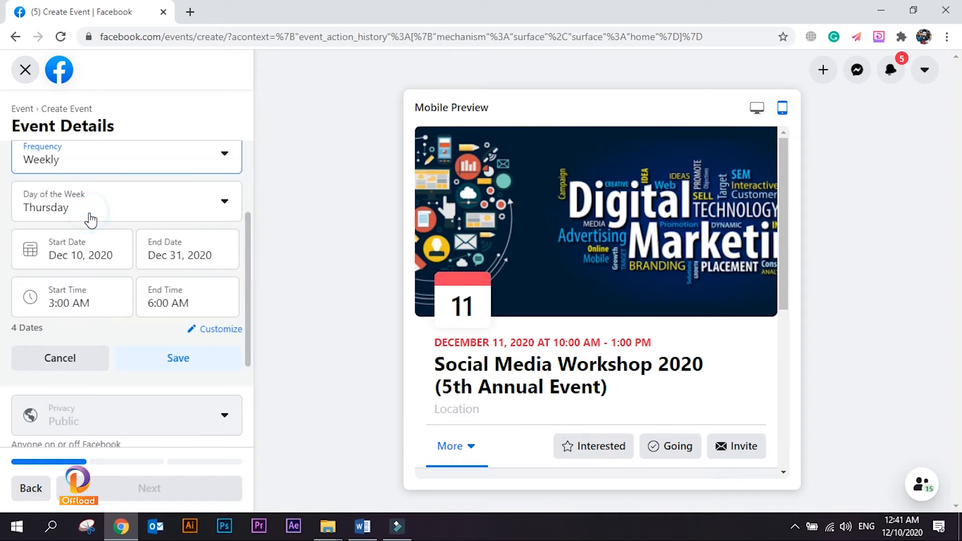
pyautogui.click(178, 157)
pyautogui.click(47, 196)
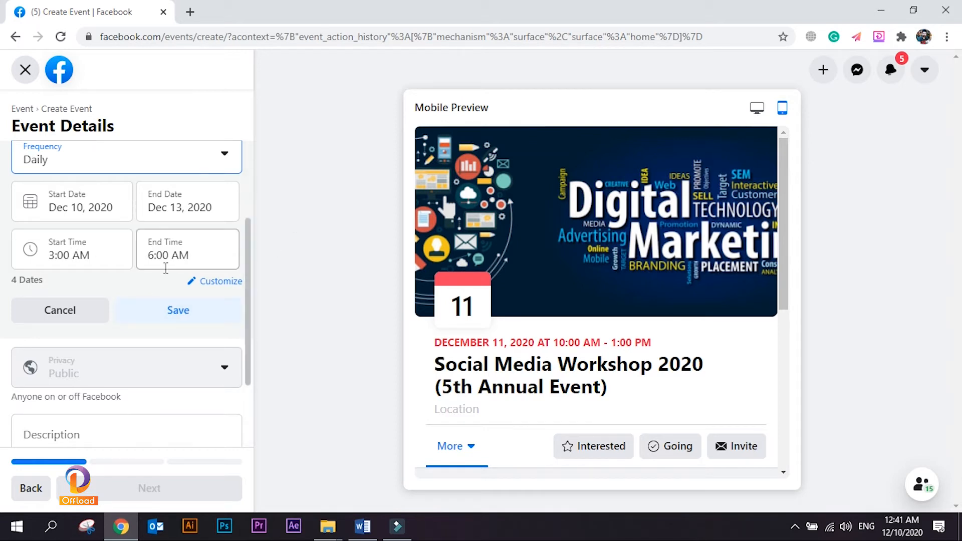
# Step: Save the daily recurring schedule for Dec 10 to Dec 13, 3:00 AM to 6:00 AM, and check it in the mobile preview
pyautogui.scroll(-1, 160, 303)
pyautogui.scroll(-2, 159, 302)
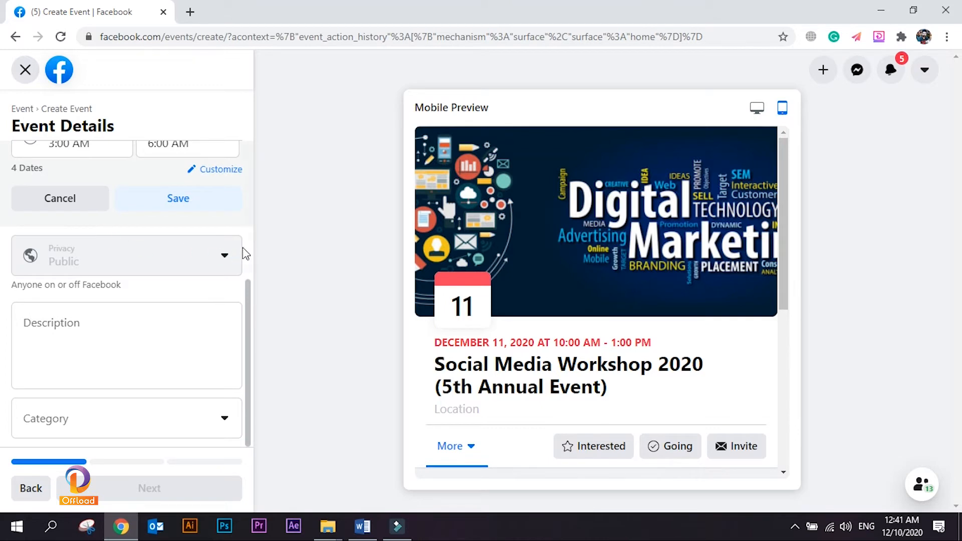
pyautogui.click(184, 207)
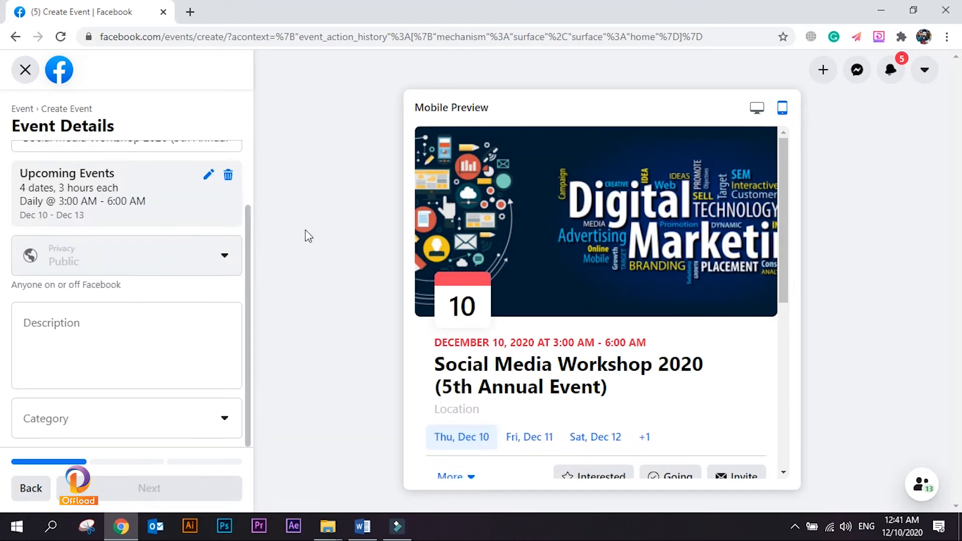
pyautogui.scroll(-3, 521, 295)
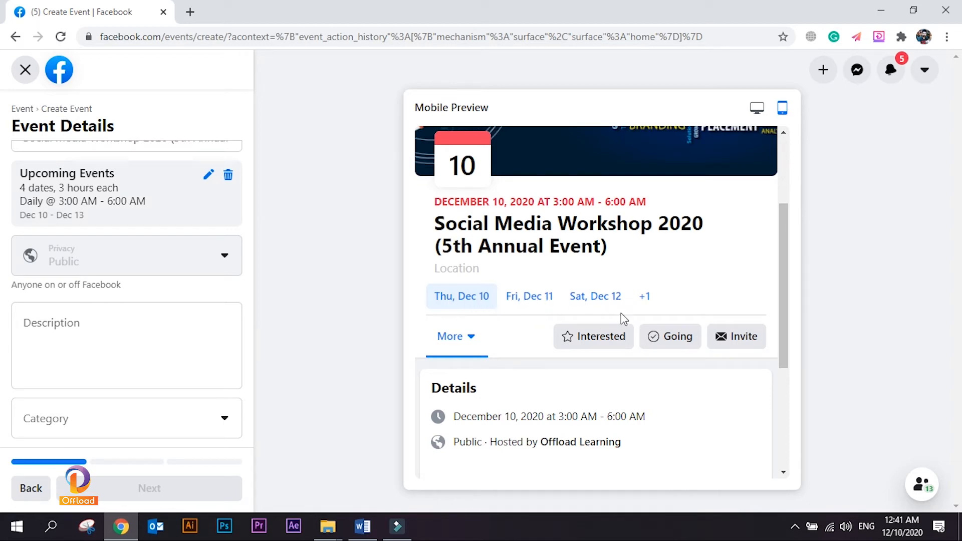
# Step: Delete the saved set of upcoming recurring events
pyautogui.scroll(2, 241, 298)
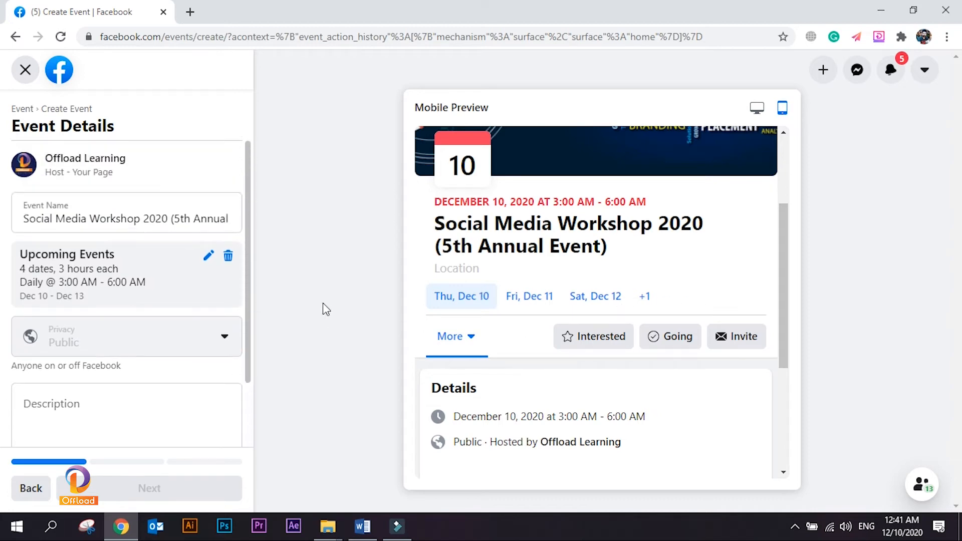
pyautogui.click(228, 256)
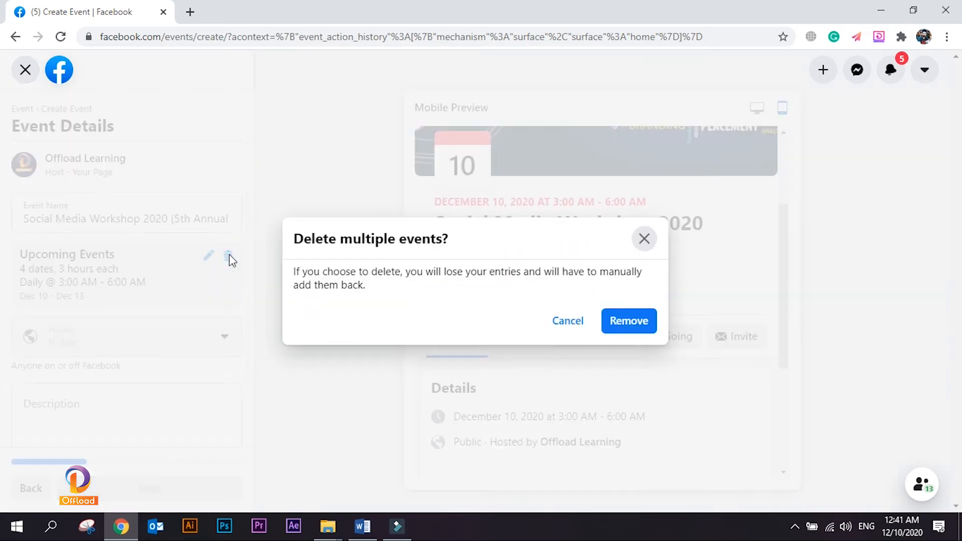
pyautogui.click(627, 322)
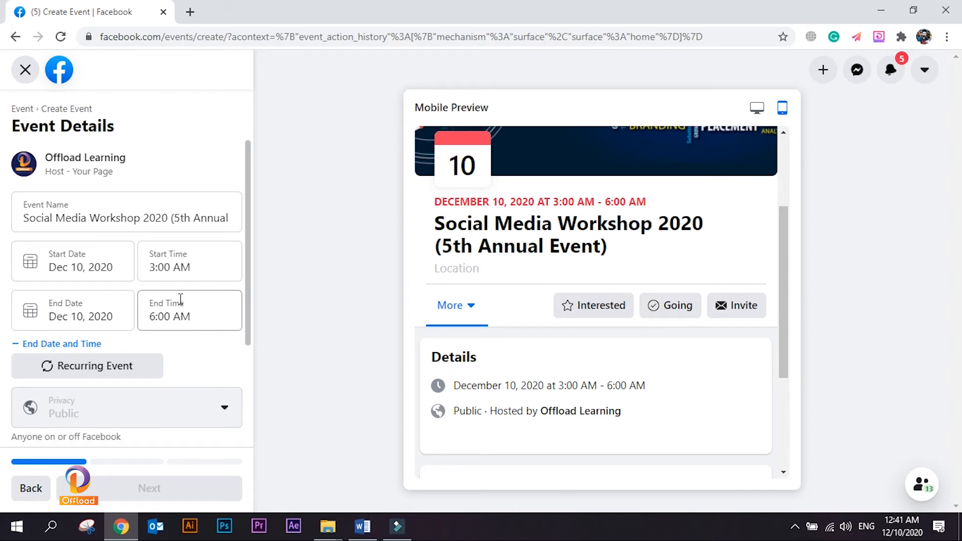
# Step: Set the event's start time to 1:00 AM and its end time to 1:00 PM
pyautogui.click(216, 259)
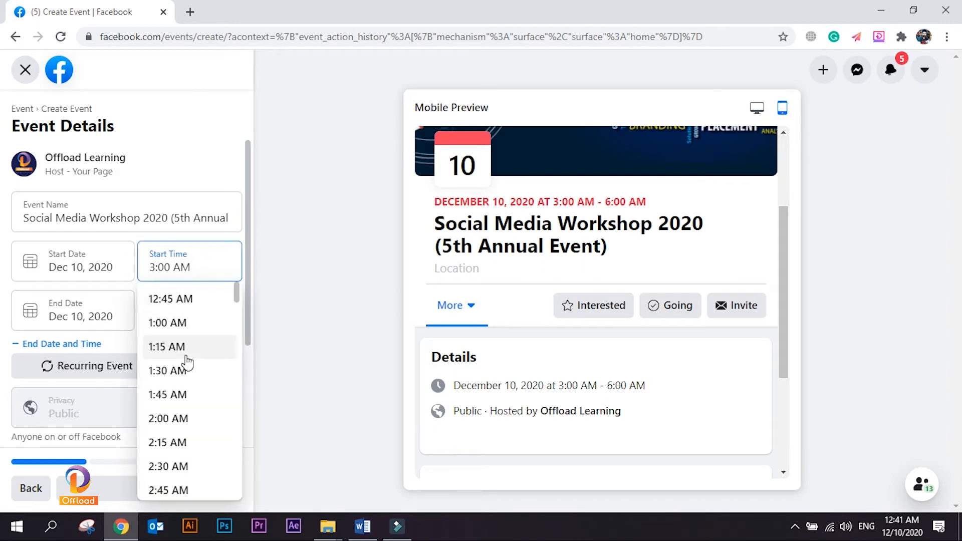
pyautogui.click(162, 322)
pyautogui.click(213, 312)
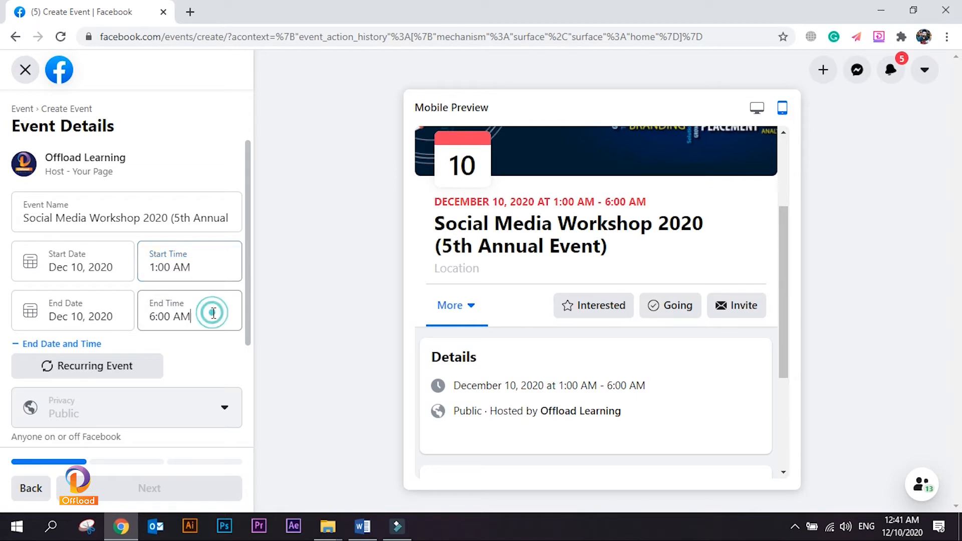
pyautogui.scroll(-8, 182, 193)
pyautogui.scroll(-8, 181, 193)
pyautogui.scroll(-3, 195, 228)
pyautogui.click(161, 233)
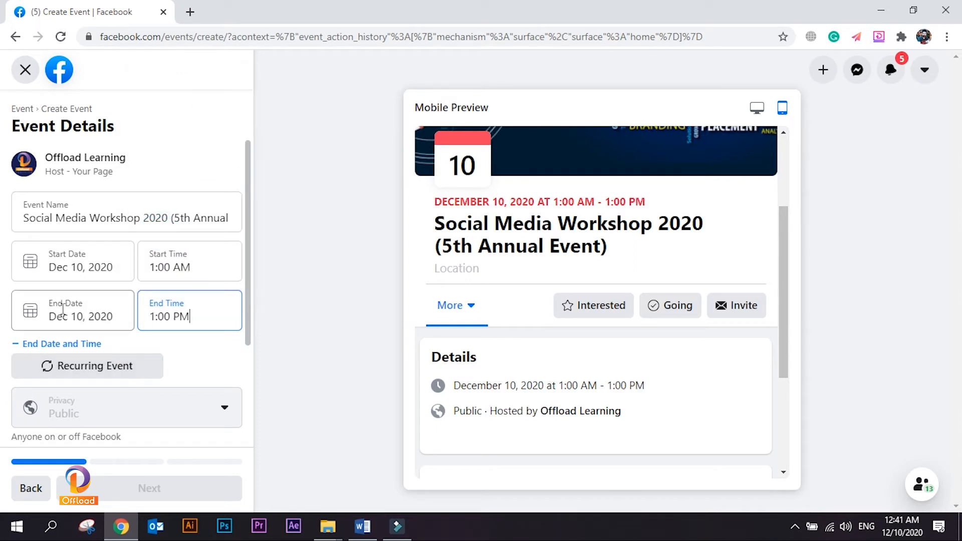
# Step: Set both the event's start date and end date to Dec 11, 2020
pyautogui.click(63, 274)
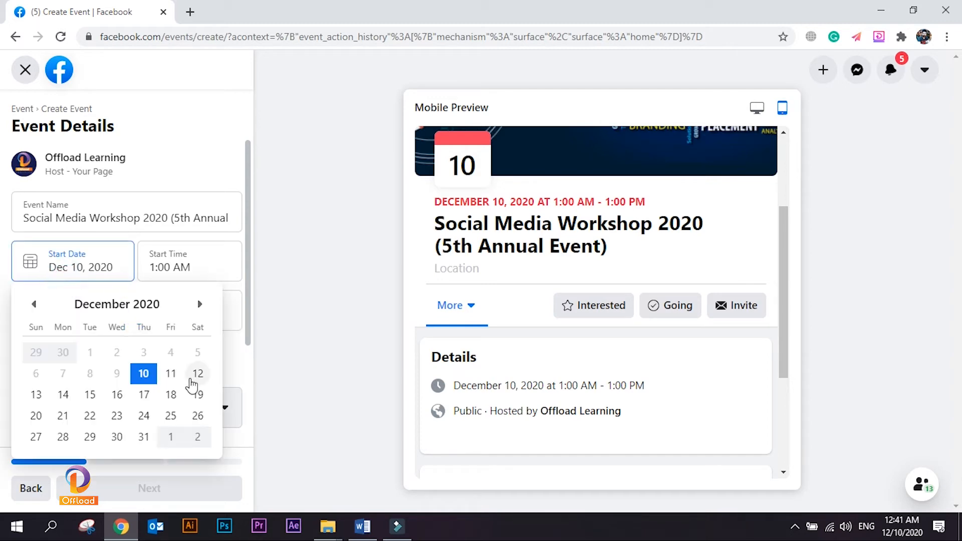
pyautogui.click(169, 372)
pyautogui.click(70, 311)
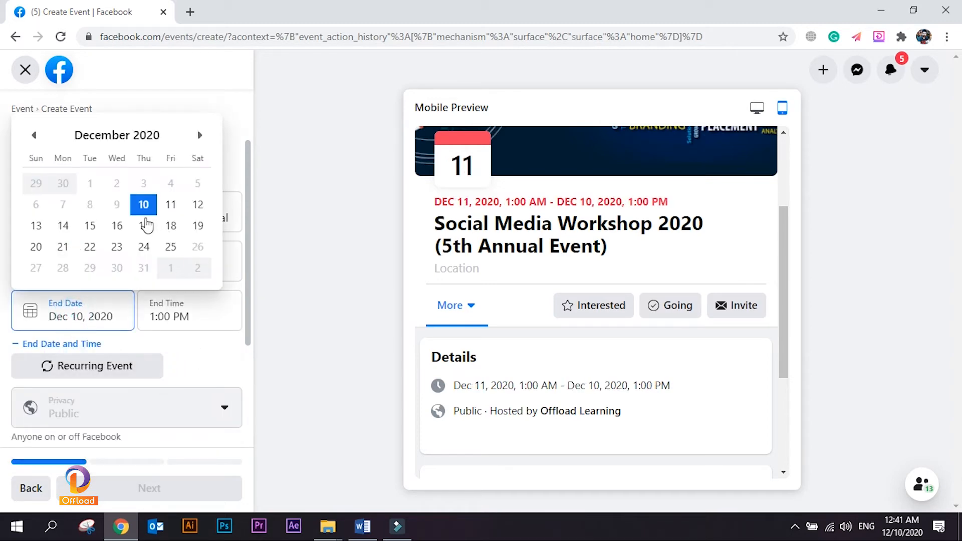
pyautogui.click(171, 205)
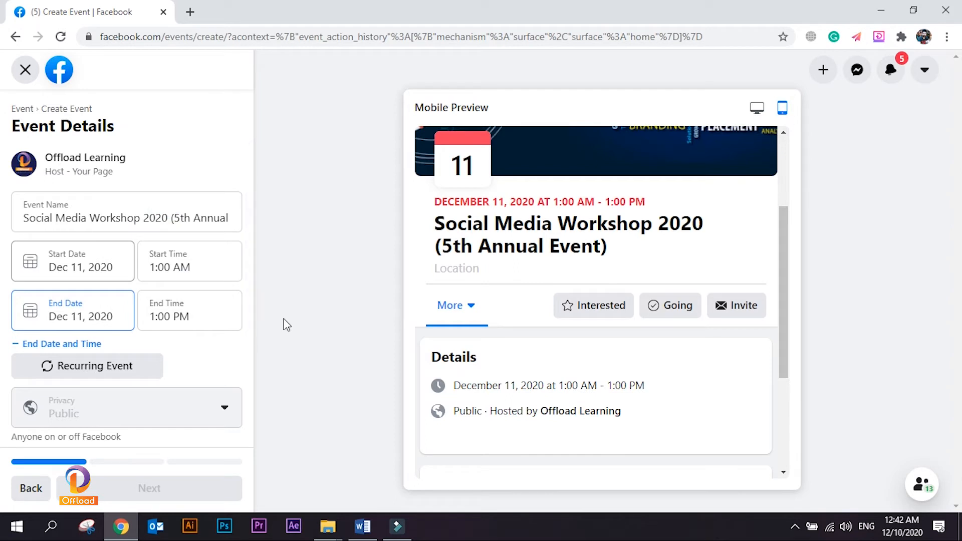
pyautogui.click(188, 360)
# Step: Paste the prepared workshop announcement, starting "Hello, Social Media Peeps!", as the event description
pyautogui.scroll(-3, 189, 361)
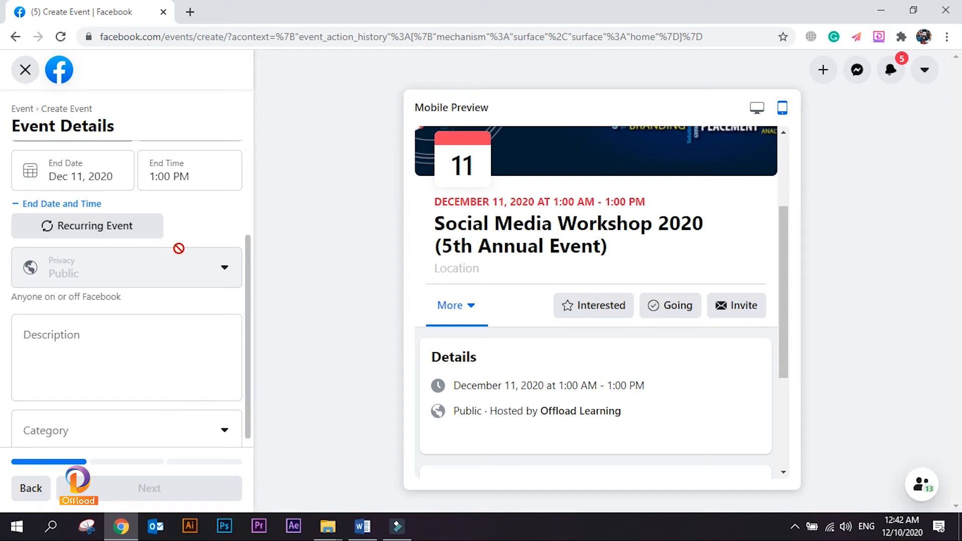
pyautogui.scroll(-1, 178, 243)
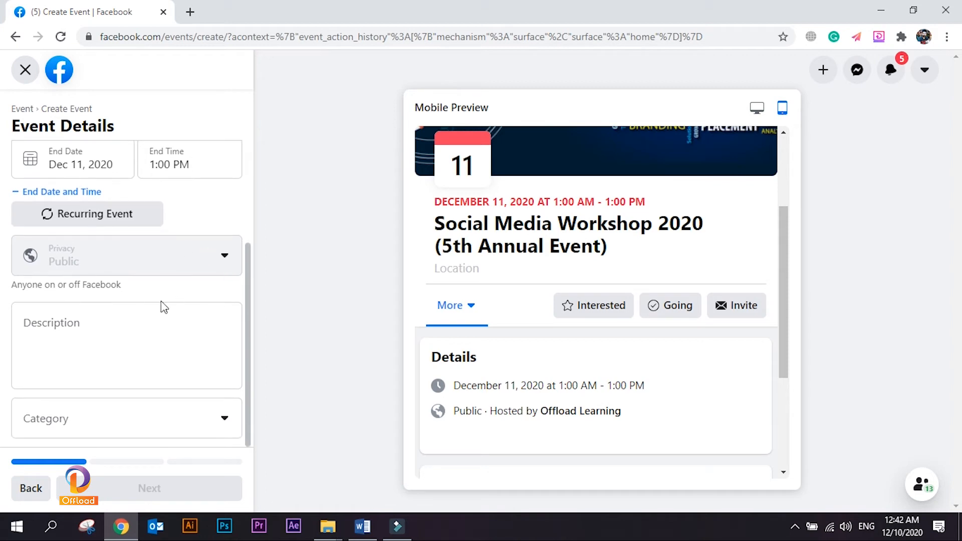
pyautogui.click(136, 330)
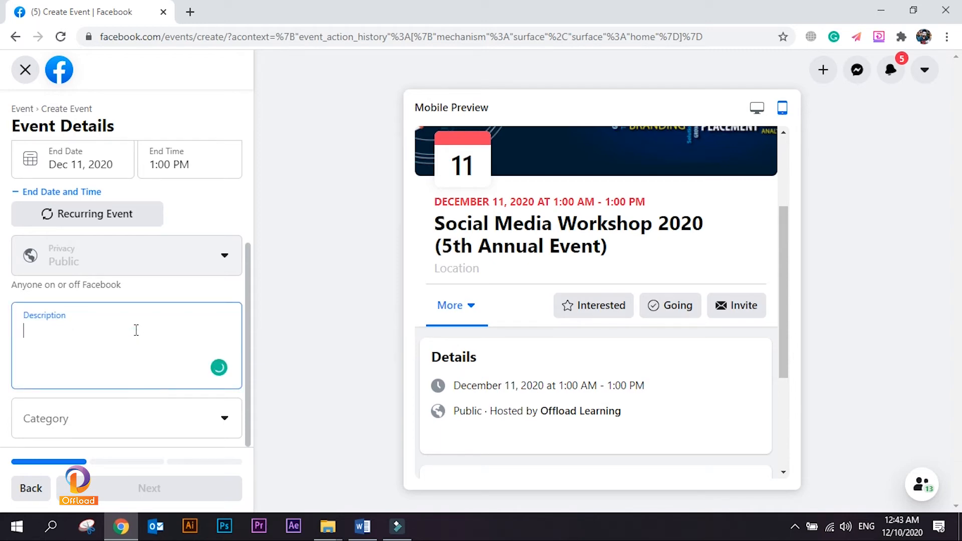
pyautogui.hotkey('ctrl', 'v')
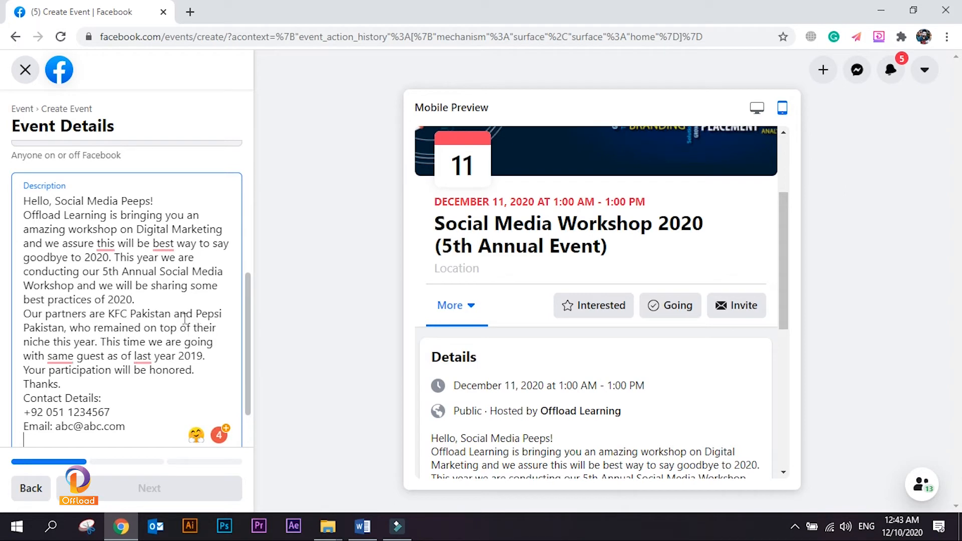
# Step: Accept the Grammarly corrections in the description: "the best", "the last", "the same" and "assure you this"
pyautogui.moveTo(163, 244)
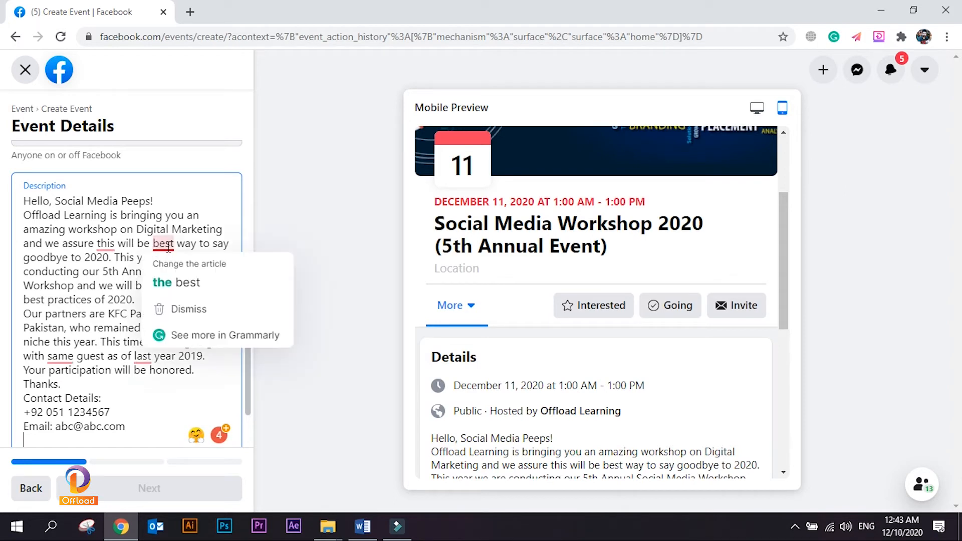
pyautogui.click(183, 282)
pyautogui.moveTo(143, 358)
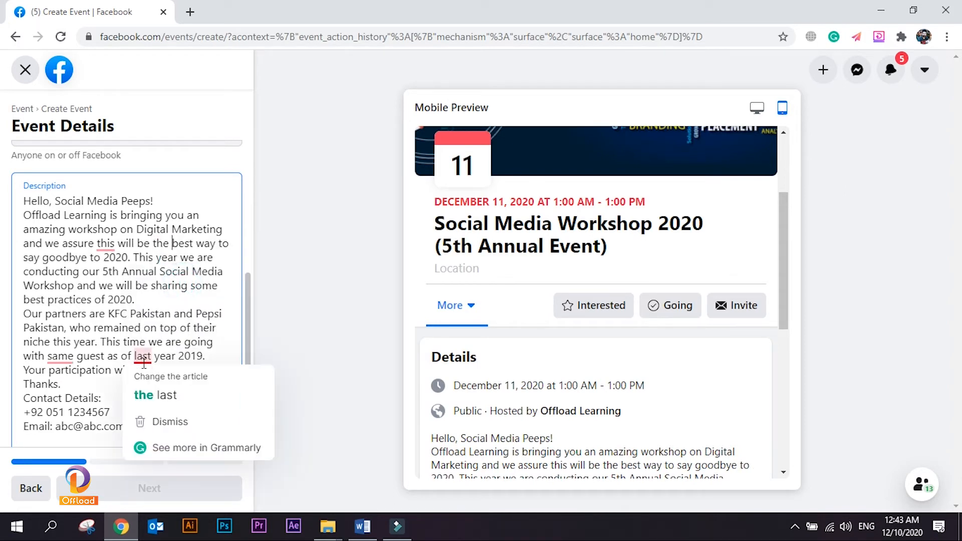
pyautogui.click(147, 401)
pyautogui.moveTo(65, 360)
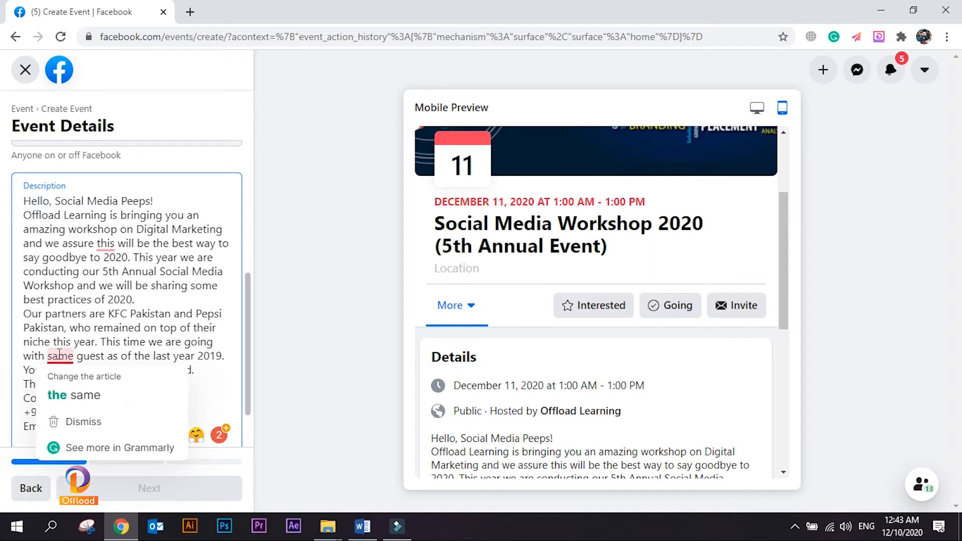
pyautogui.click(71, 397)
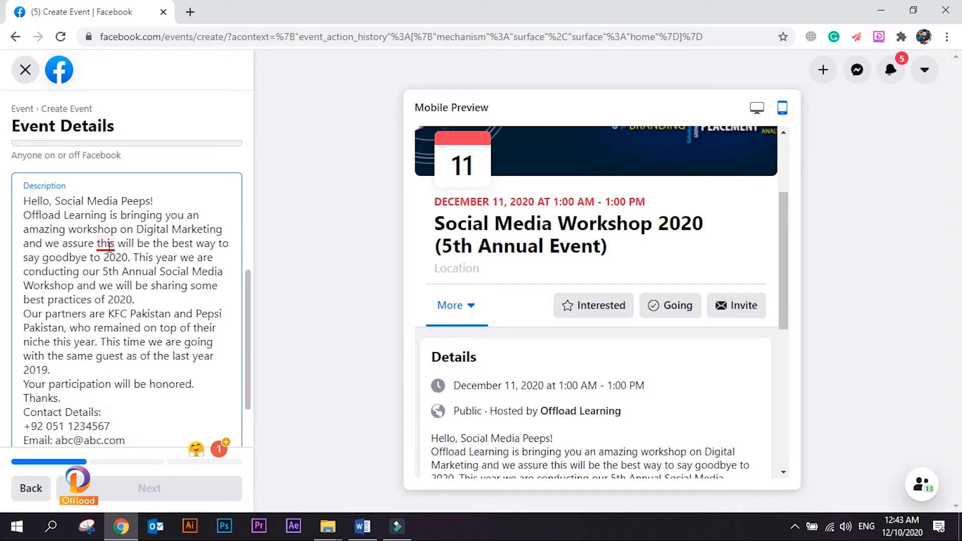
pyautogui.moveTo(106, 249)
pyautogui.click(108, 289)
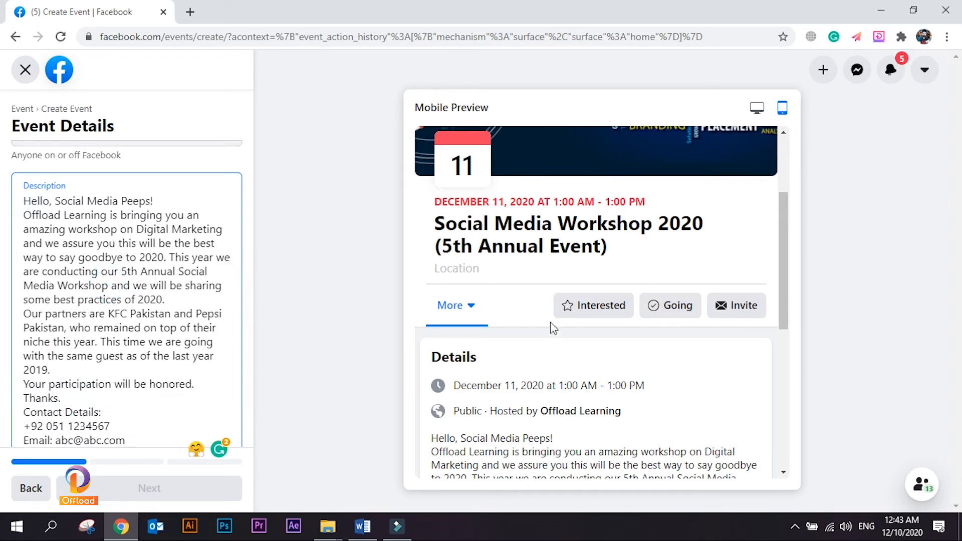
# Step: Review the event's description, date and host details in the mobile preview
pyautogui.scroll(-2, 550, 322)
pyautogui.scroll(-3, 550, 325)
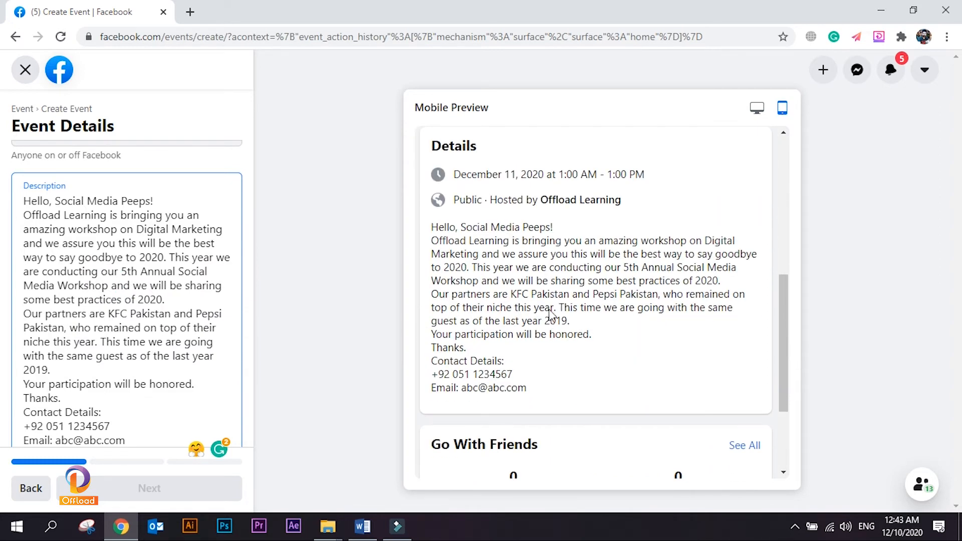
pyautogui.scroll(2, 501, 321)
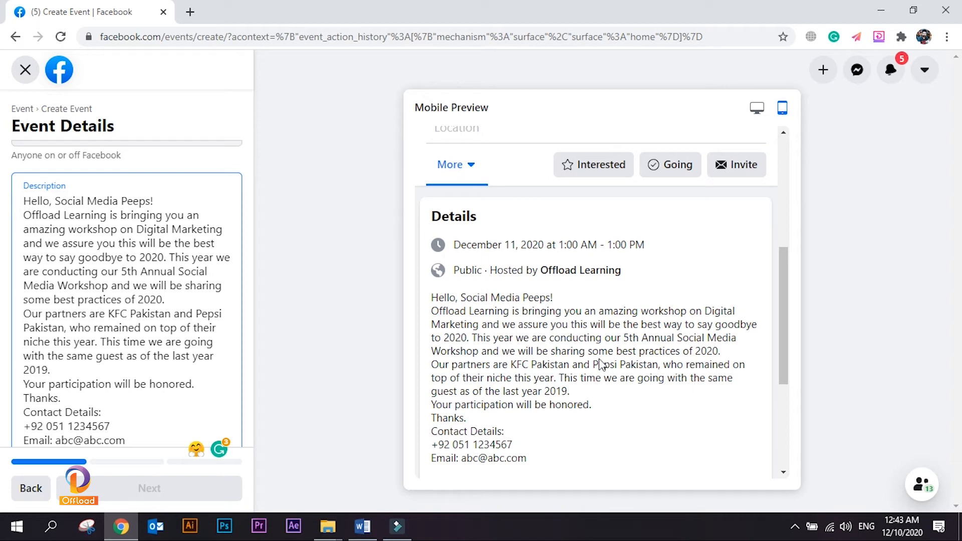
pyautogui.click(439, 437)
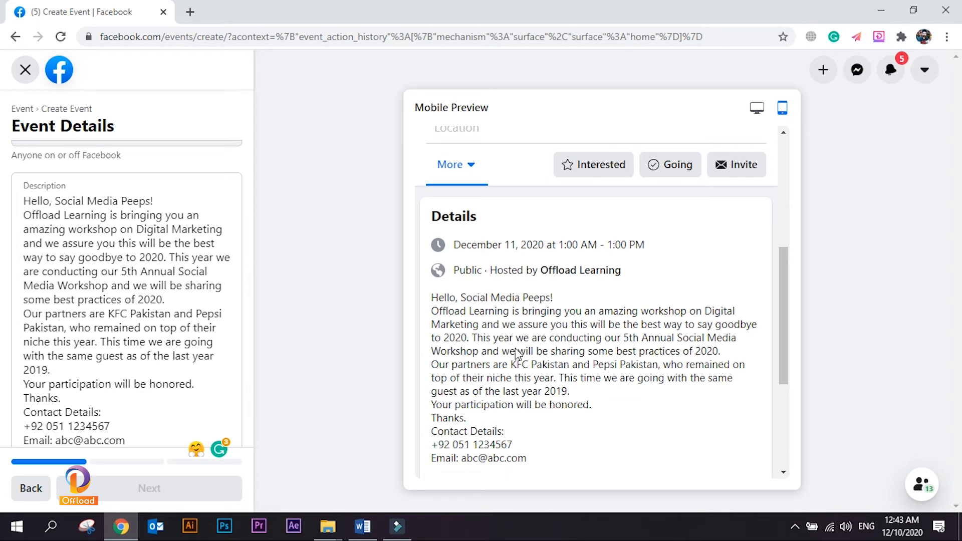
pyautogui.scroll(4, 532, 358)
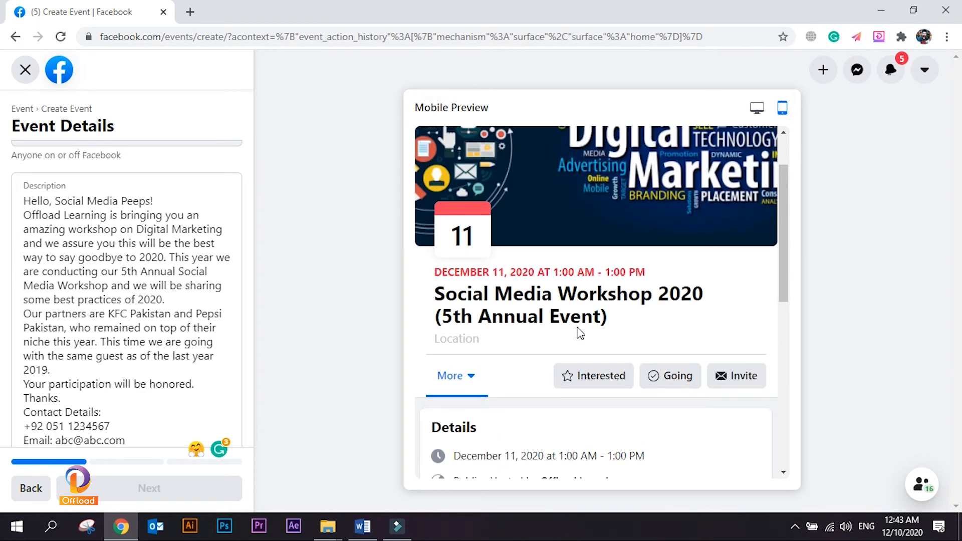
pyautogui.scroll(-4, 470, 337)
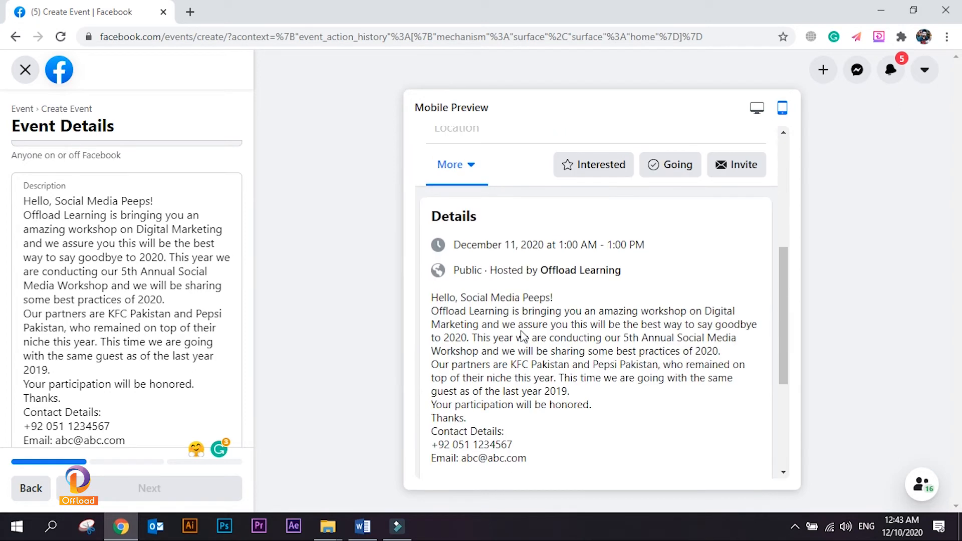
pyautogui.scroll(3, 452, 301)
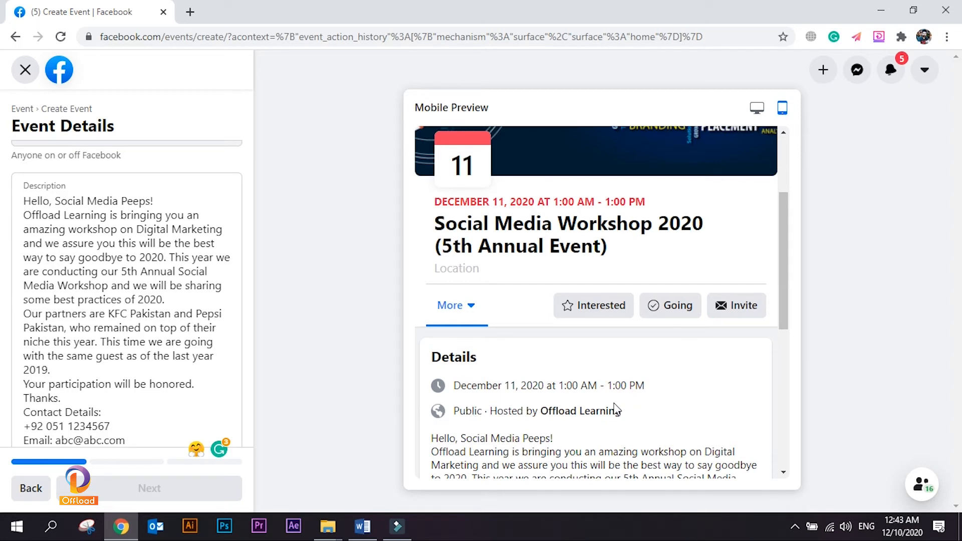
# Step: Review the event's cover, description and host details in both the mobile and desktop previews
pyautogui.scroll(-3, 618, 409)
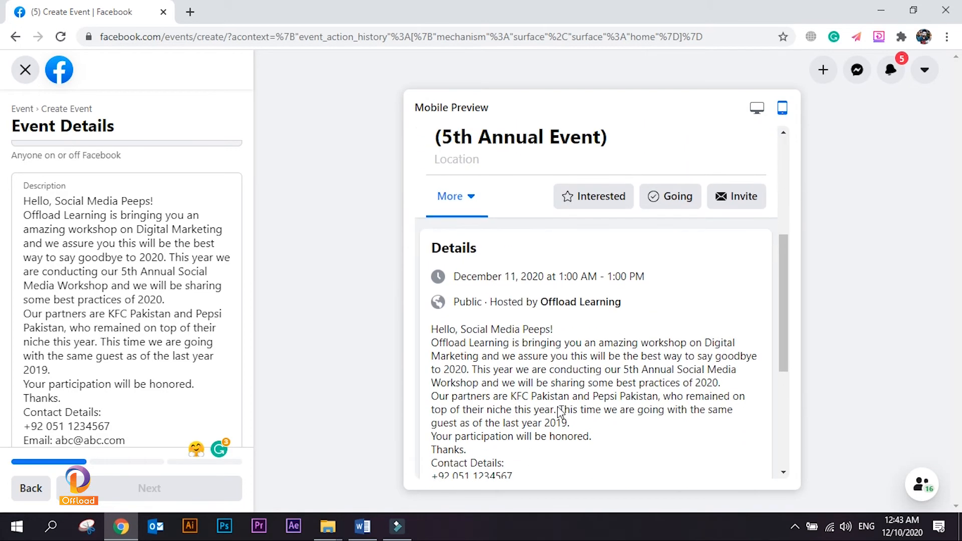
pyautogui.scroll(6, 559, 414)
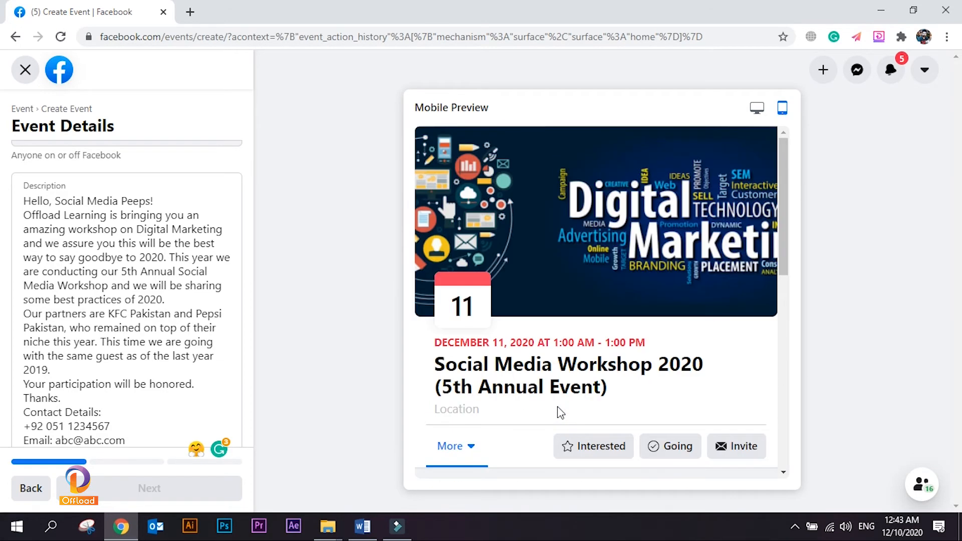
pyautogui.click(756, 108)
pyautogui.scroll(-6, 535, 244)
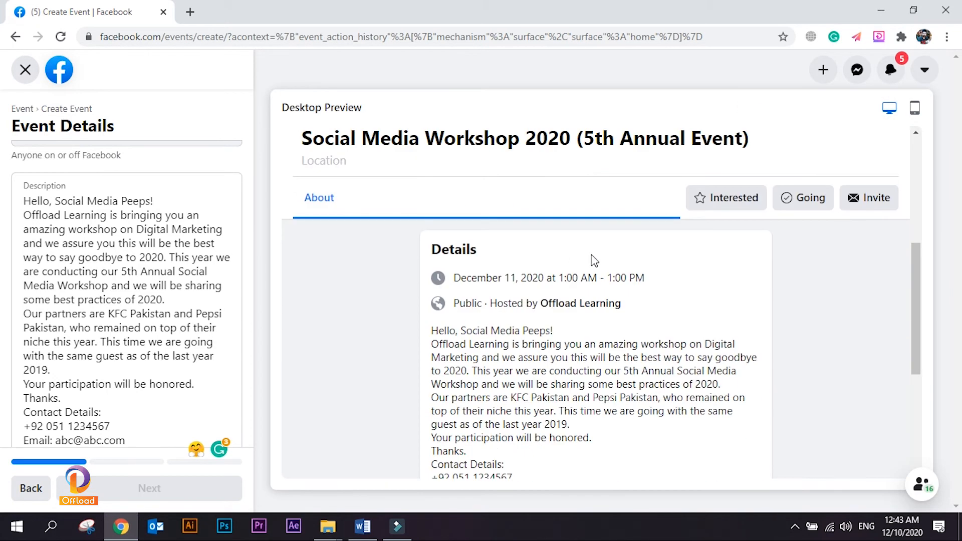
pyautogui.scroll(-3, 606, 261)
pyautogui.scroll(-2, 597, 262)
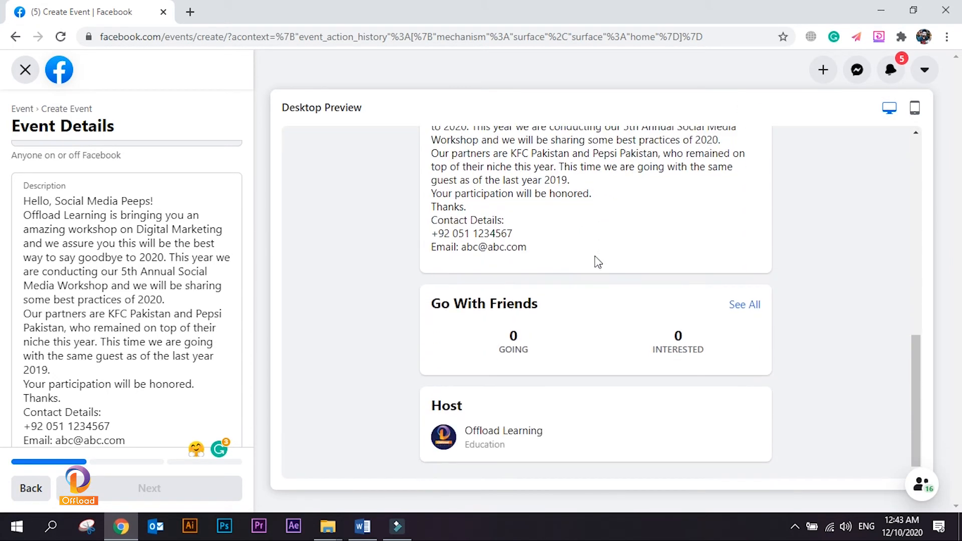
# Step: Set the event's category to Other
pyautogui.scroll(-2, 203, 314)
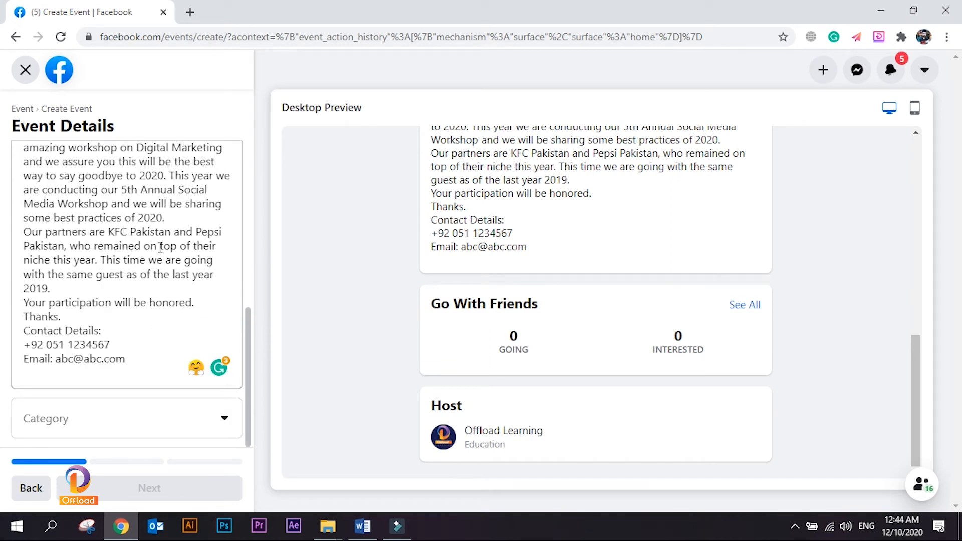
pyautogui.click(142, 432)
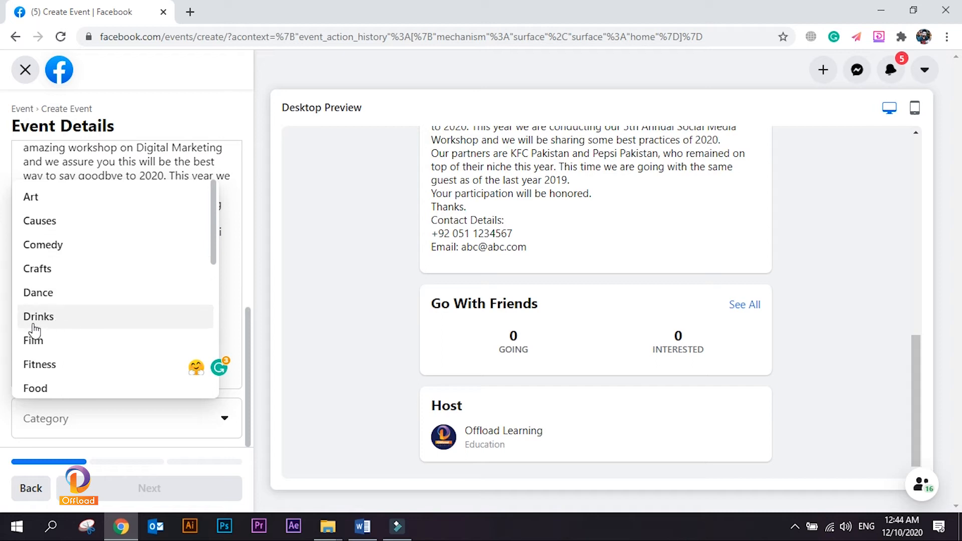
pyautogui.scroll(-3, 99, 303)
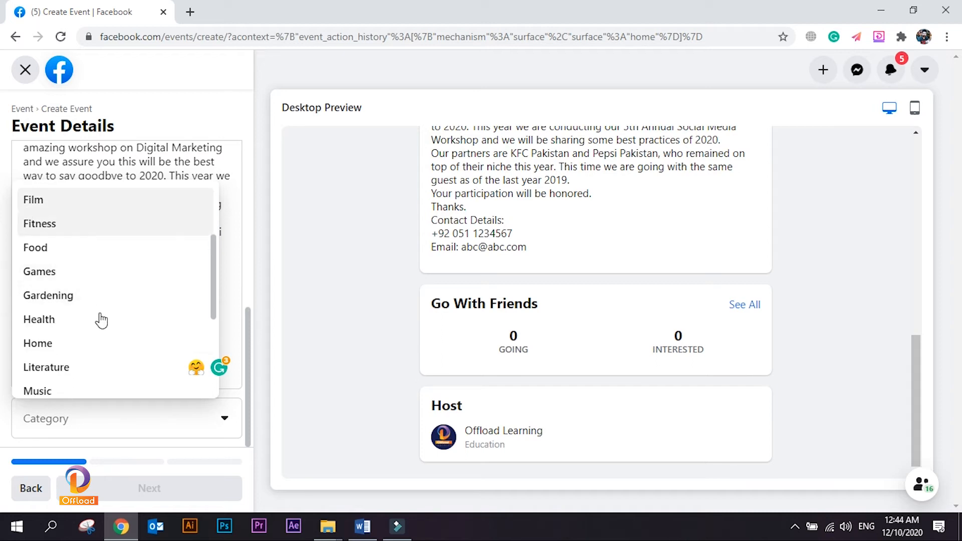
pyautogui.scroll(-5, 100, 320)
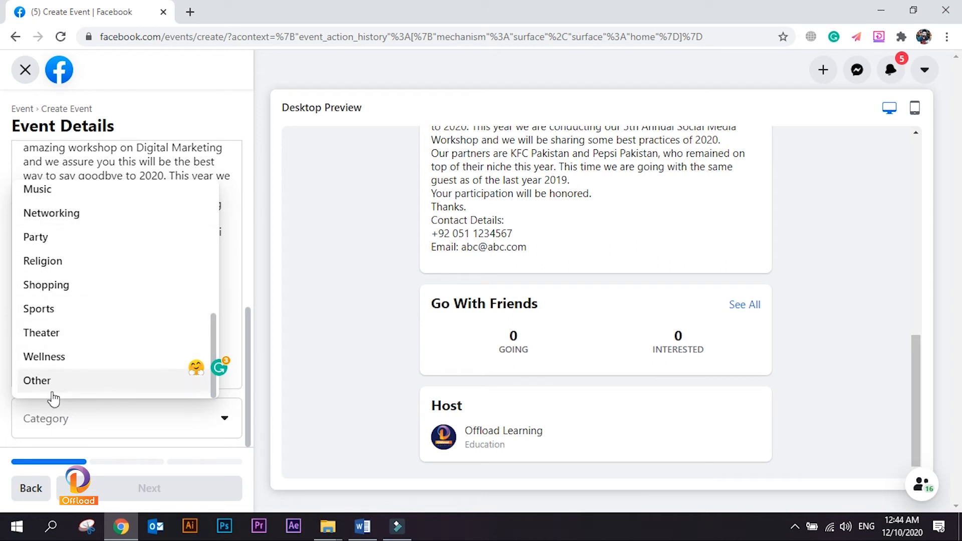
pyautogui.click(25, 384)
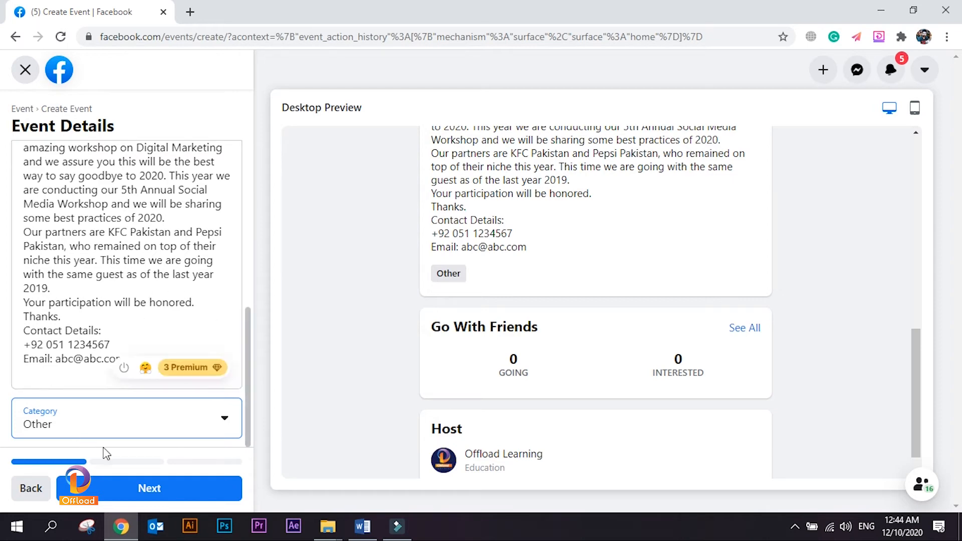
# Step: Continue to the location stage and search "Marriot I" to set the venue to Islamabad Marriott Hotel
pyautogui.click(166, 493)
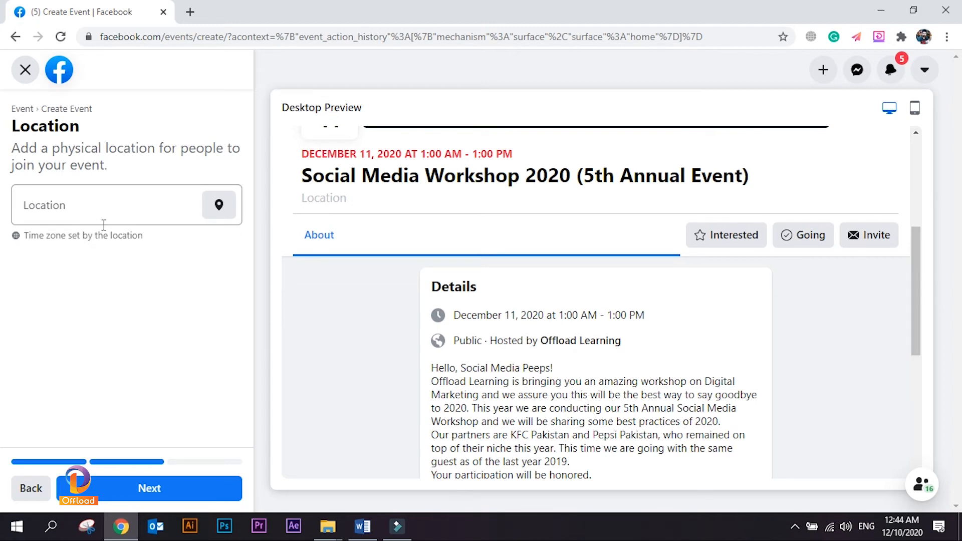
pyautogui.click(63, 202)
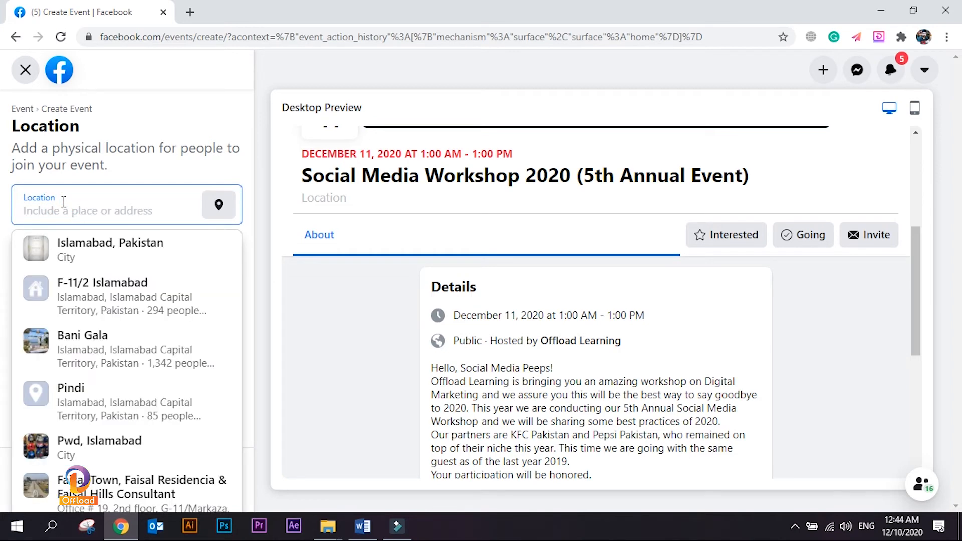
pyautogui.write('Marriot I')
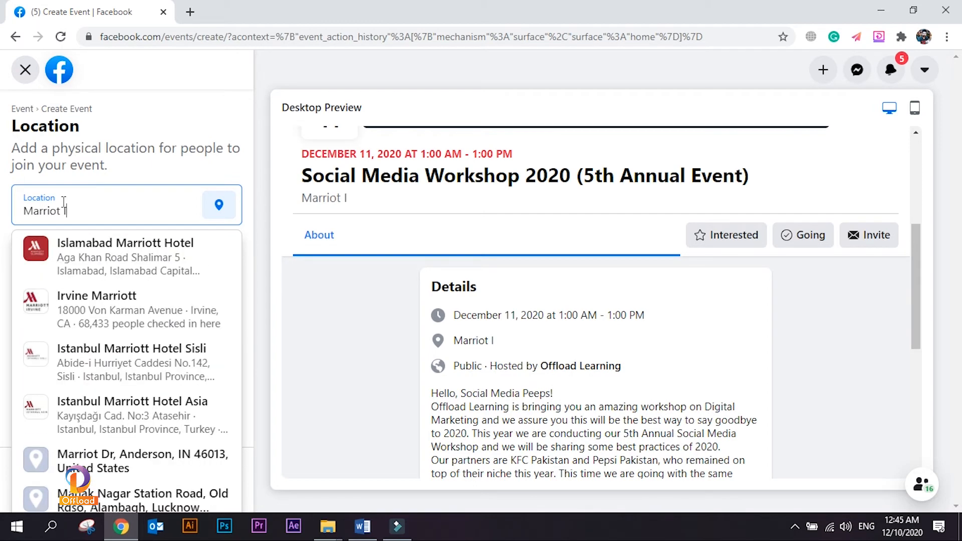
pyautogui.click(98, 253)
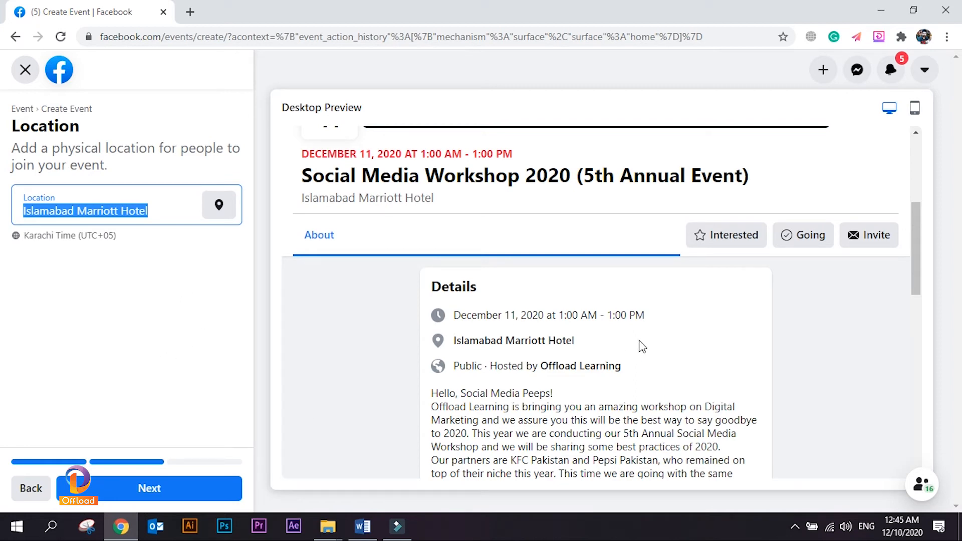
# Step: Examine the venue's map, event header and host section in the desktop and mobile previews
pyautogui.scroll(-10, 637, 344)
pyautogui.scroll(3, 685, 304)
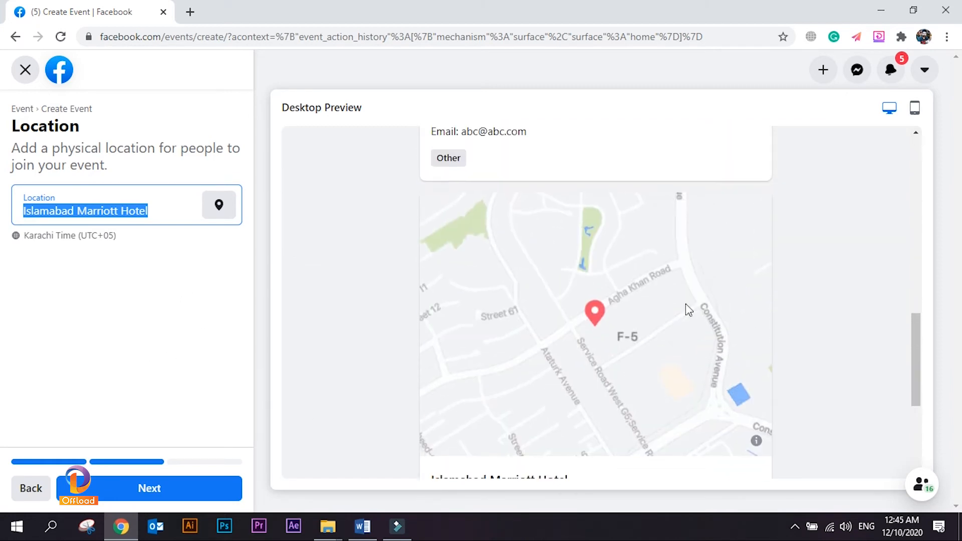
pyautogui.click(559, 322)
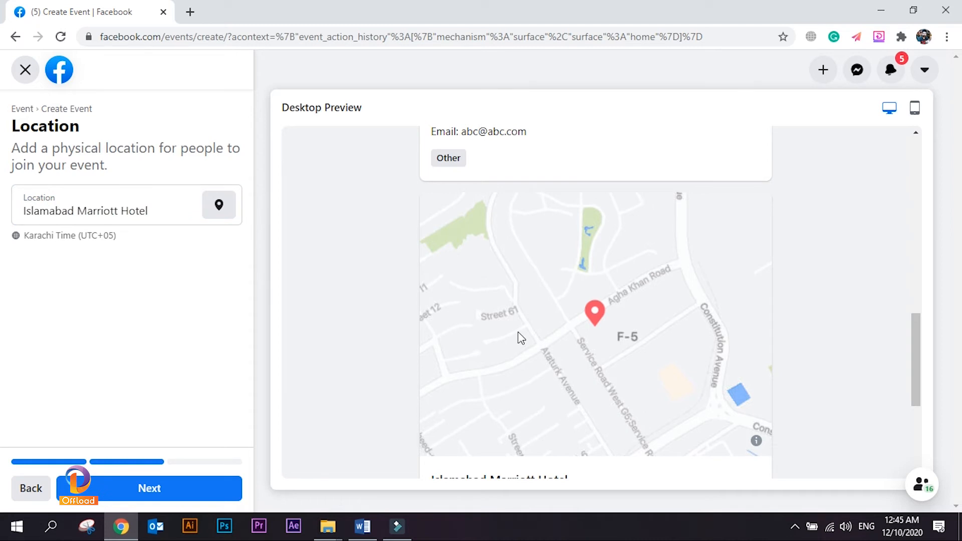
pyautogui.scroll(-3, 576, 335)
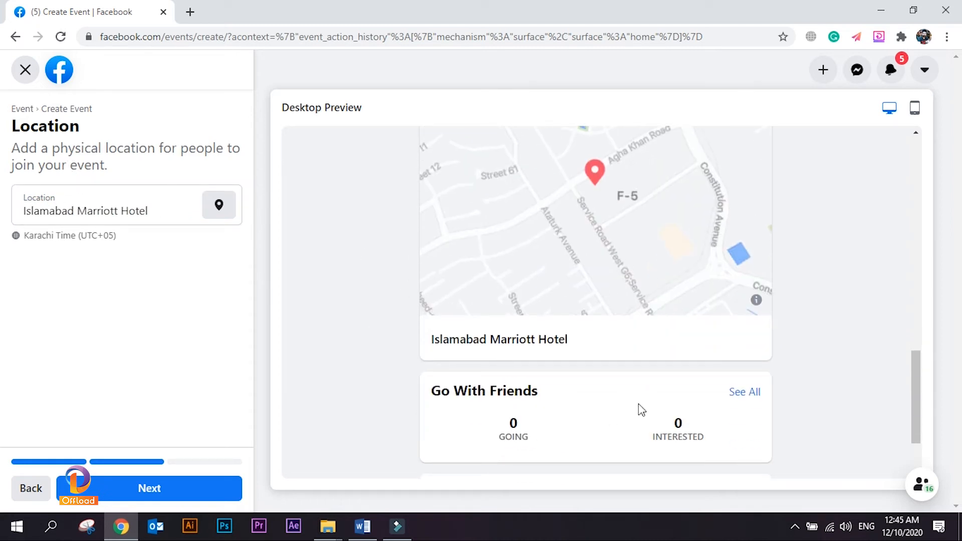
pyautogui.scroll(3, 635, 310)
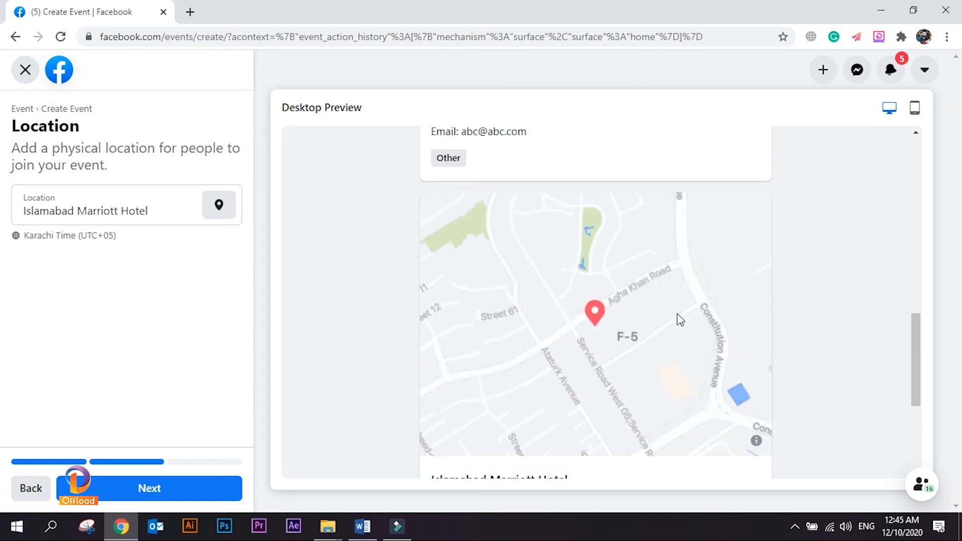
pyautogui.scroll(-3, 532, 296)
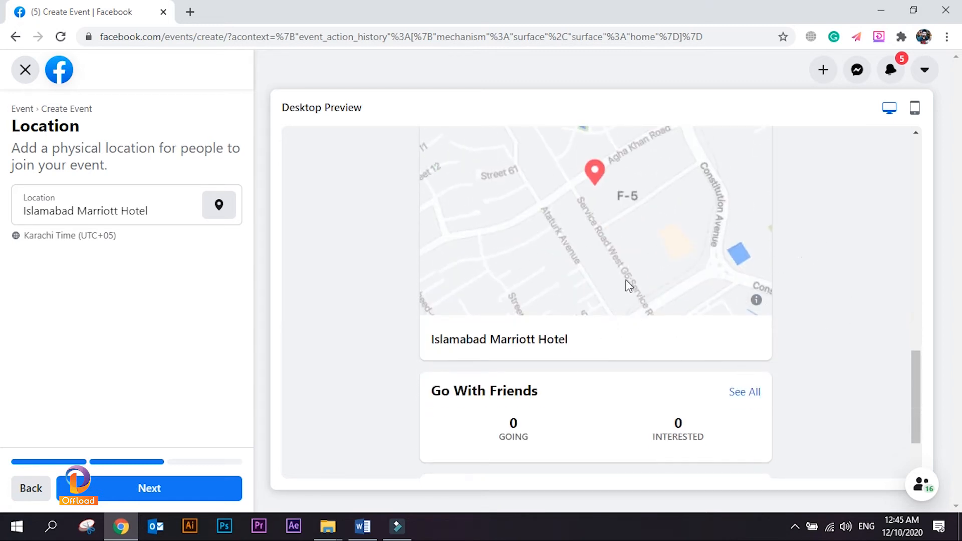
pyautogui.scroll(1, 629, 284)
pyautogui.click(914, 108)
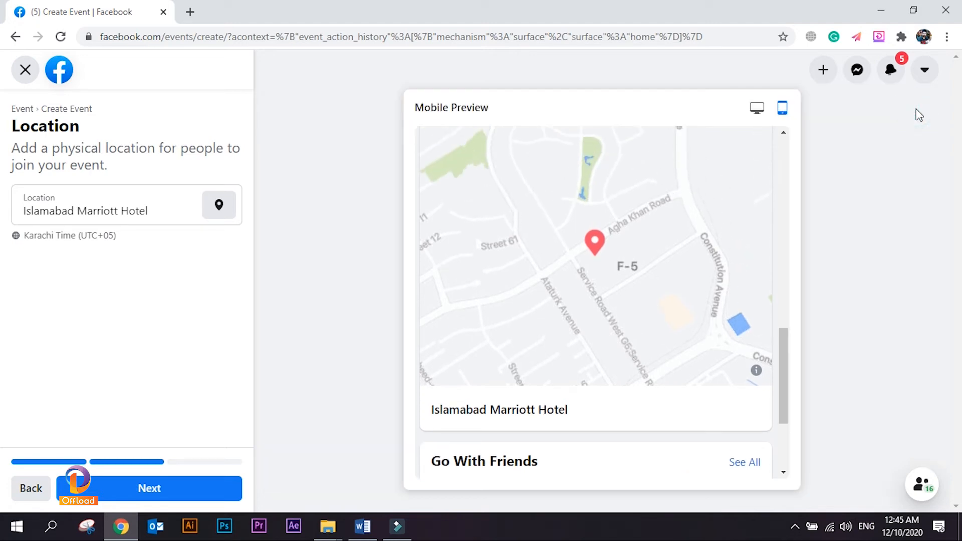
pyautogui.scroll(10, 725, 375)
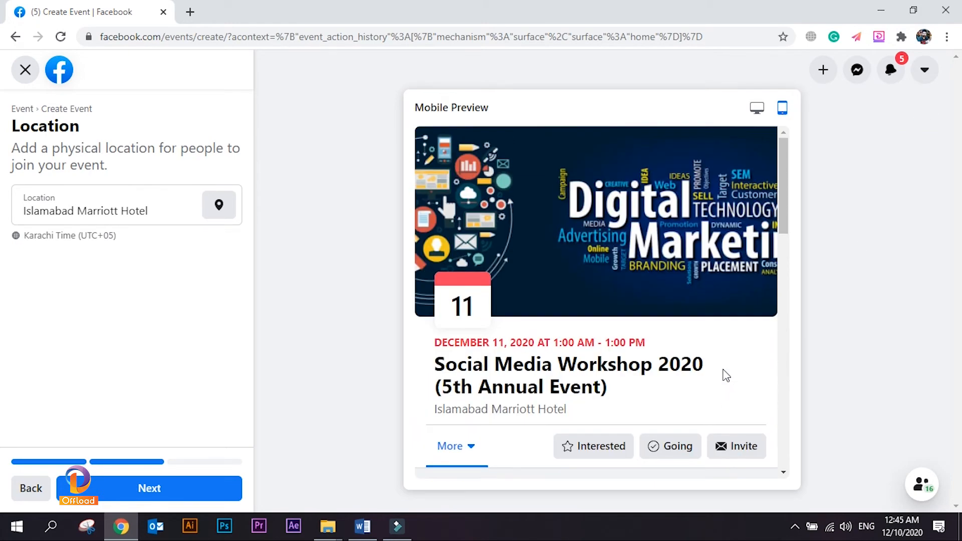
pyautogui.scroll(-10, 598, 248)
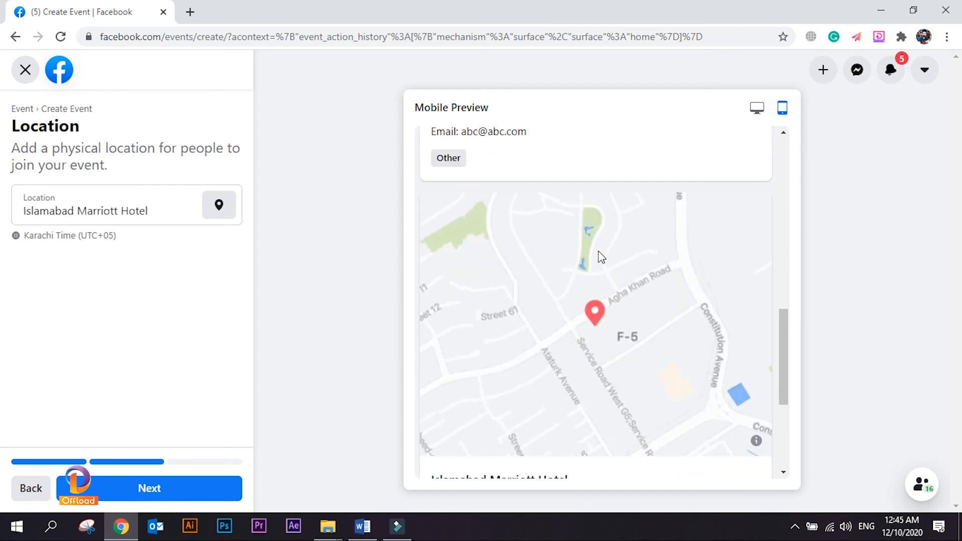
pyautogui.scroll(-1, 598, 257)
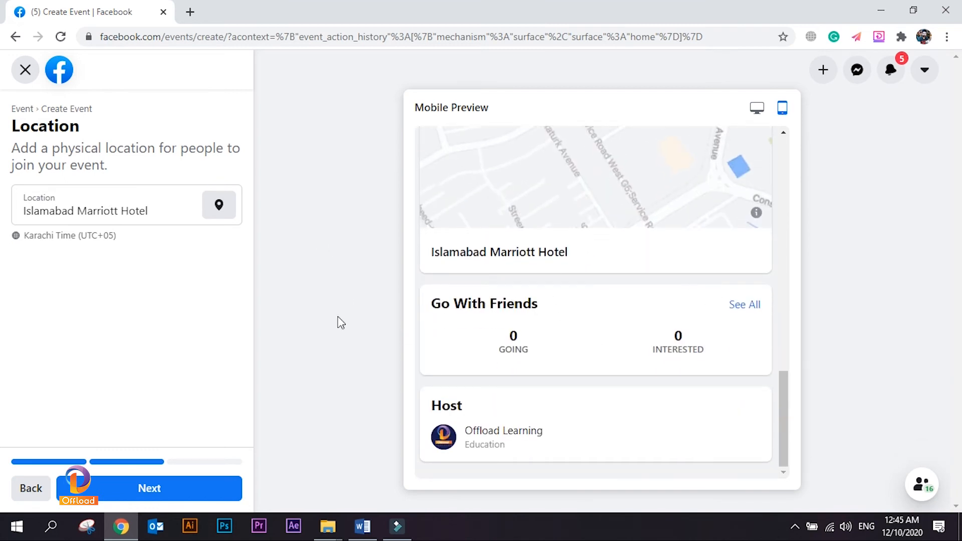
# Step: Continue to the additional details and replace the cover photo with the image business-partners-discussing-documents-and-ideas-a-B9286E5
pyautogui.click(144, 495)
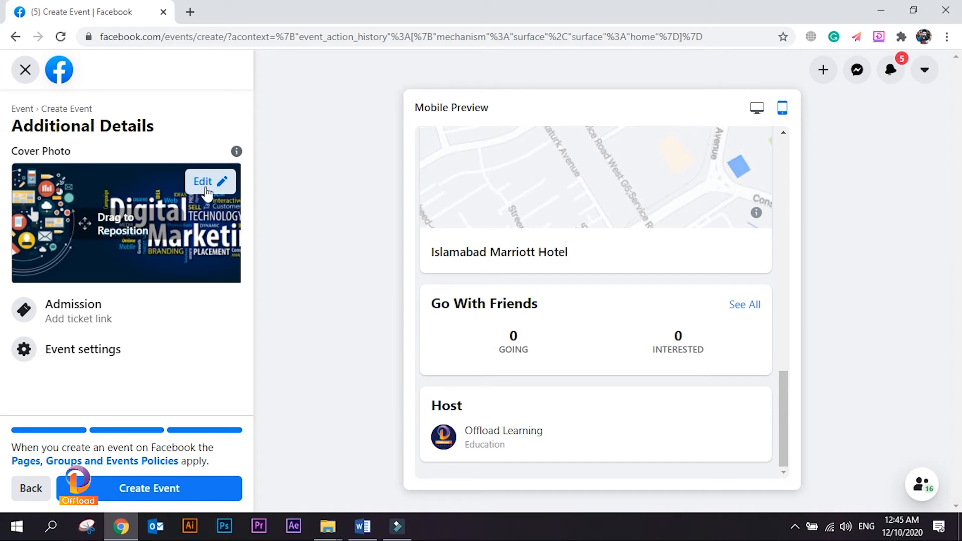
pyautogui.scroll(10, 685, 236)
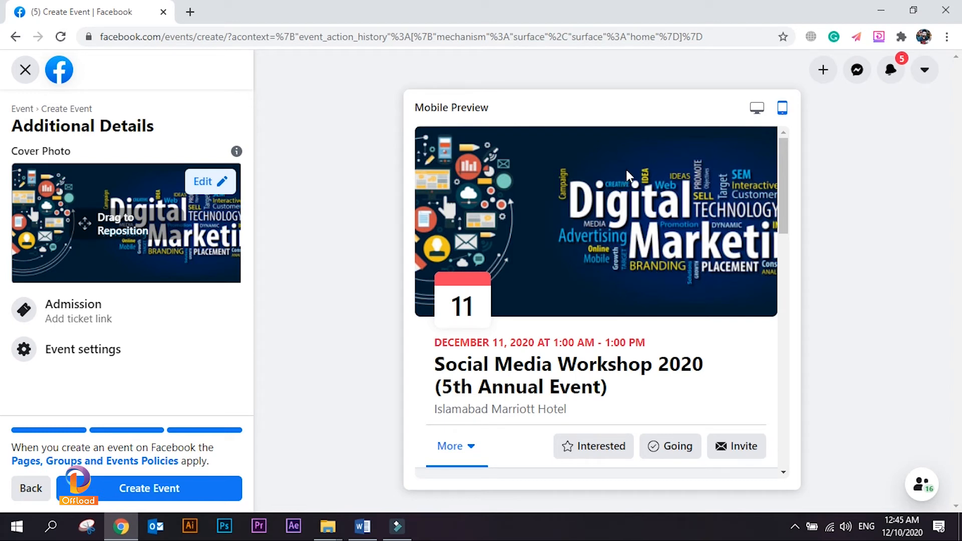
pyautogui.click(196, 191)
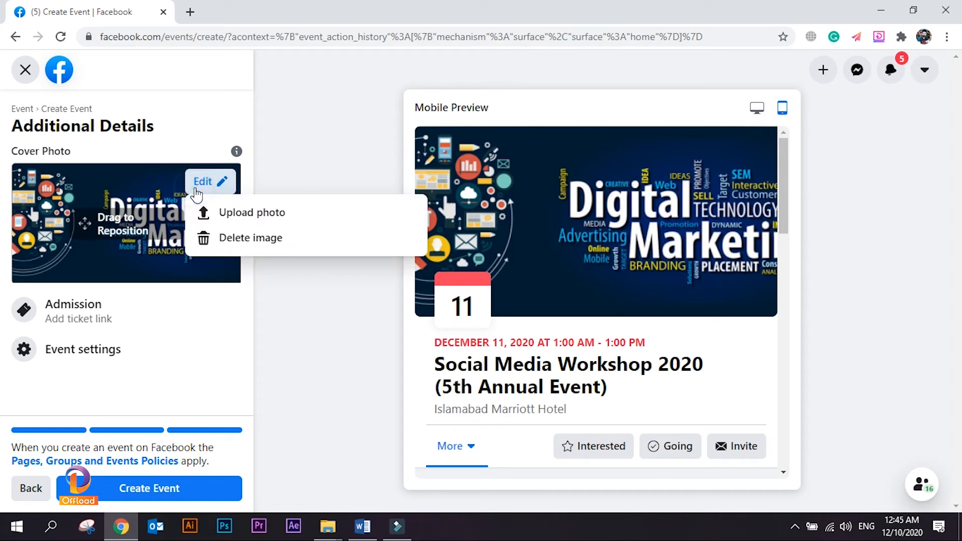
pyautogui.click(250, 215)
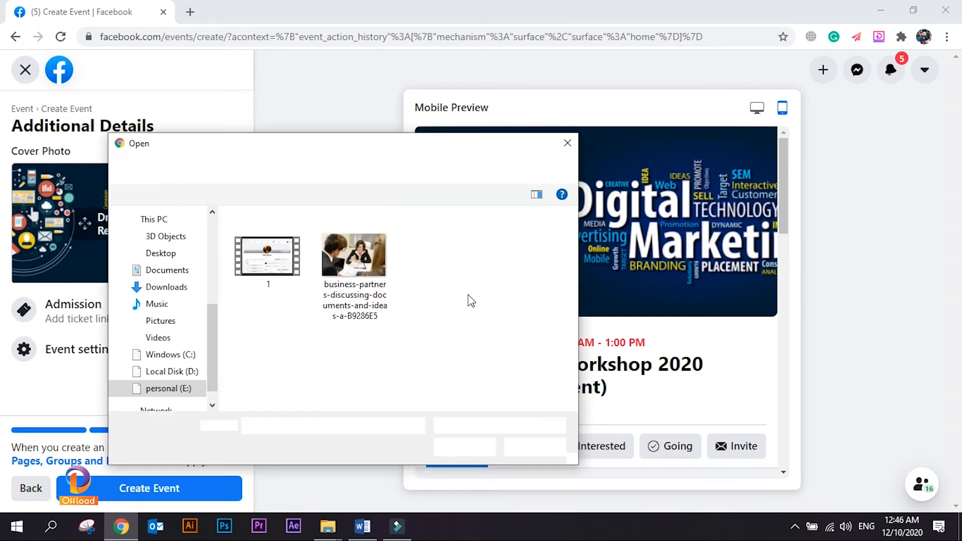
pyautogui.doubleClick(353, 242)
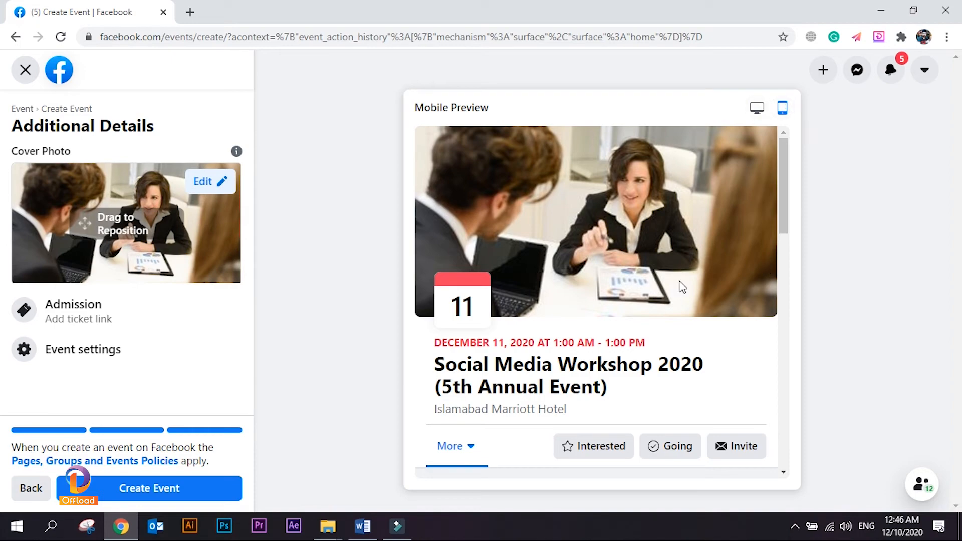
# Step: Check how the new cover photo and event details look in the mobile and desktop previews
pyautogui.scroll(-10, 623, 274)
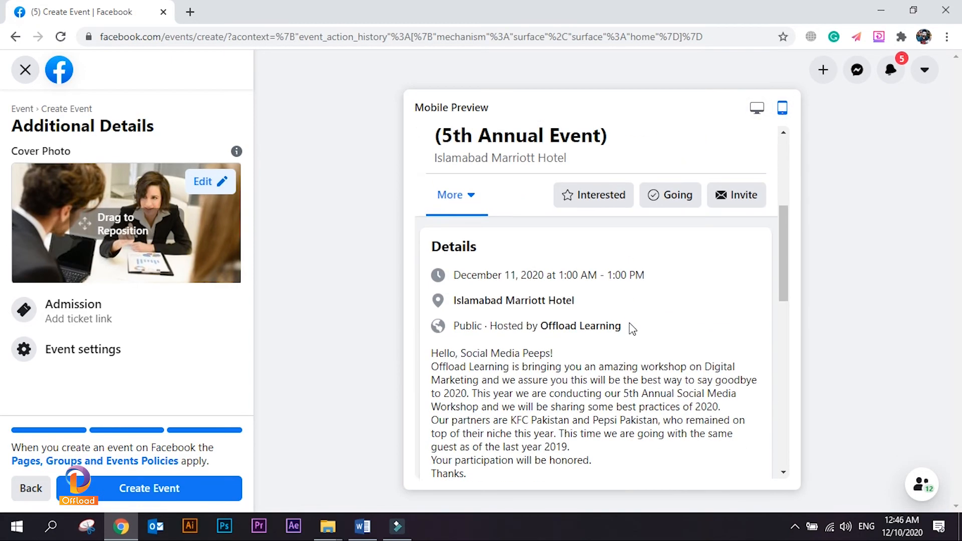
pyautogui.scroll(10, 632, 331)
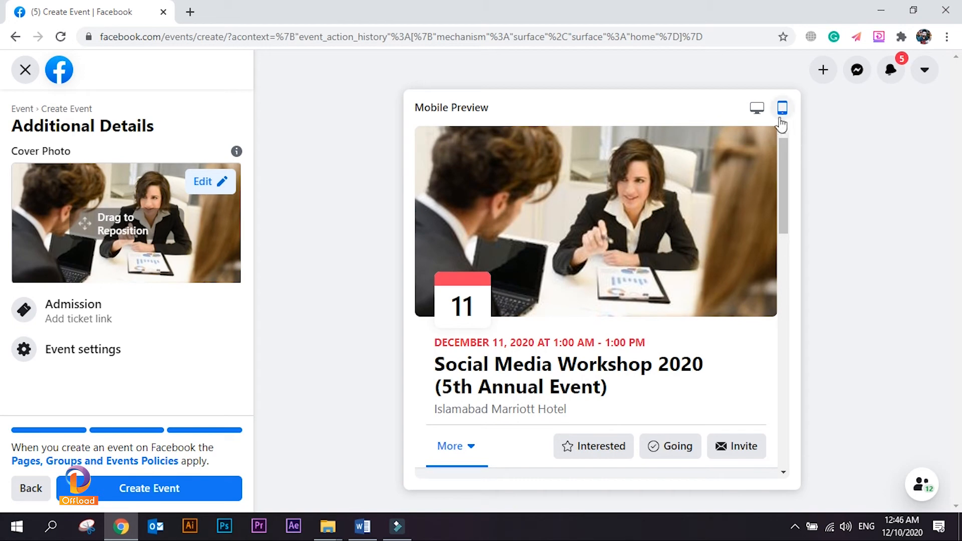
pyautogui.click(756, 109)
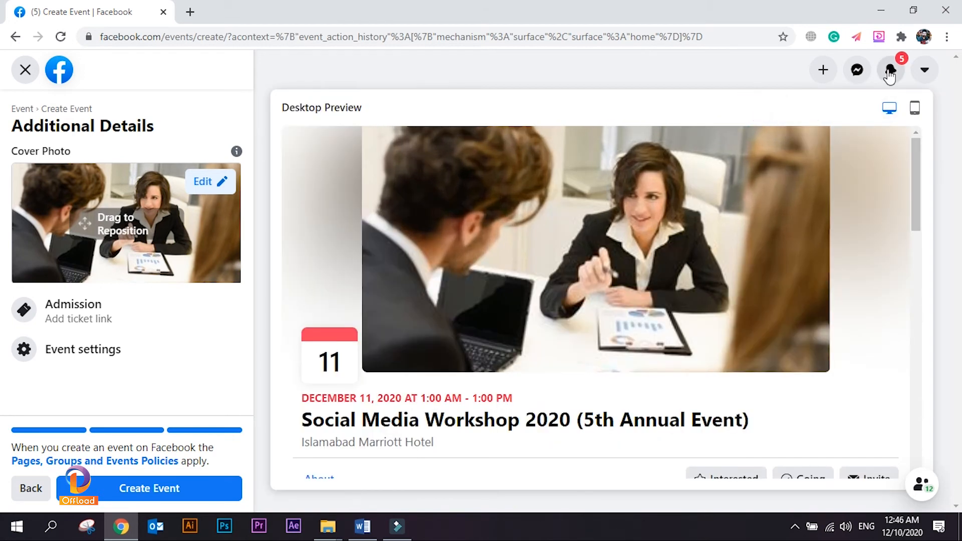
pyautogui.click(914, 108)
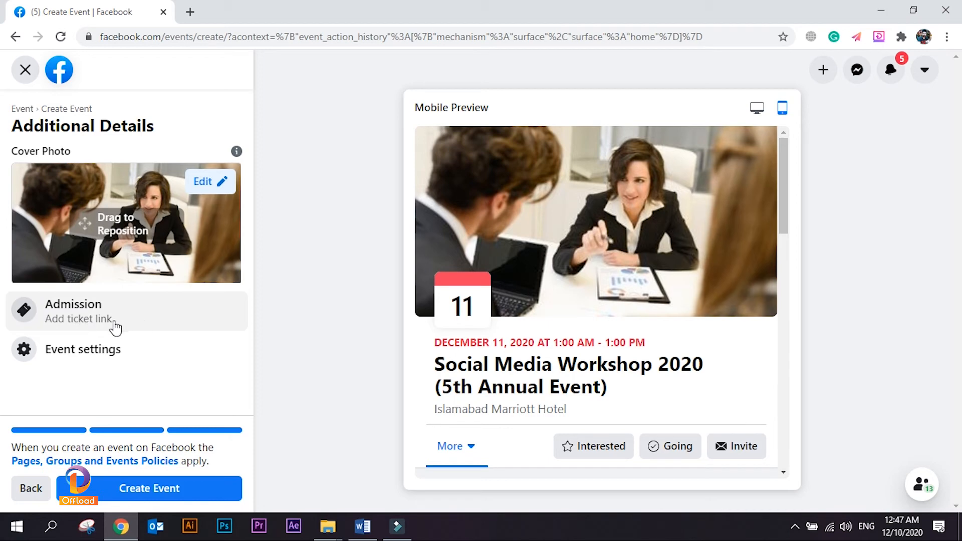
pyautogui.click(167, 320)
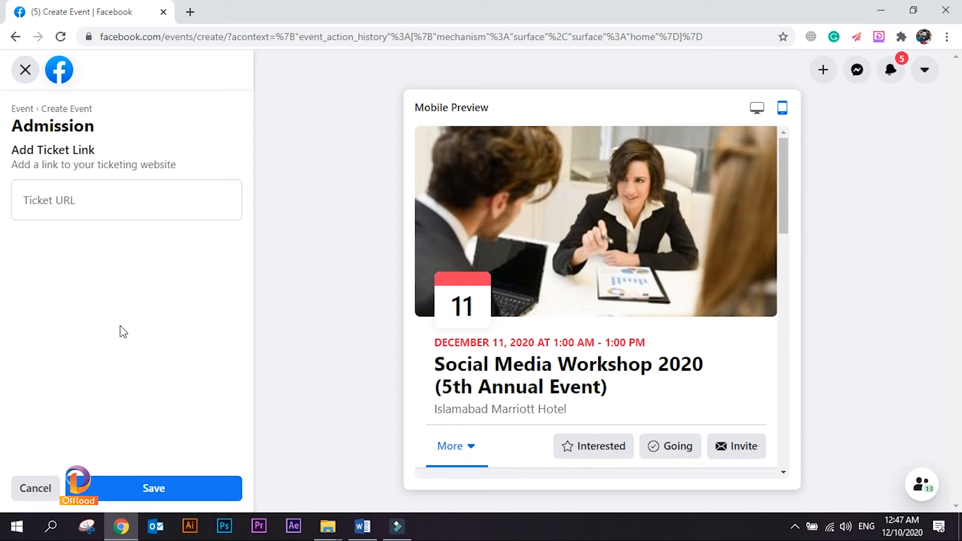
pyautogui.click(86, 206)
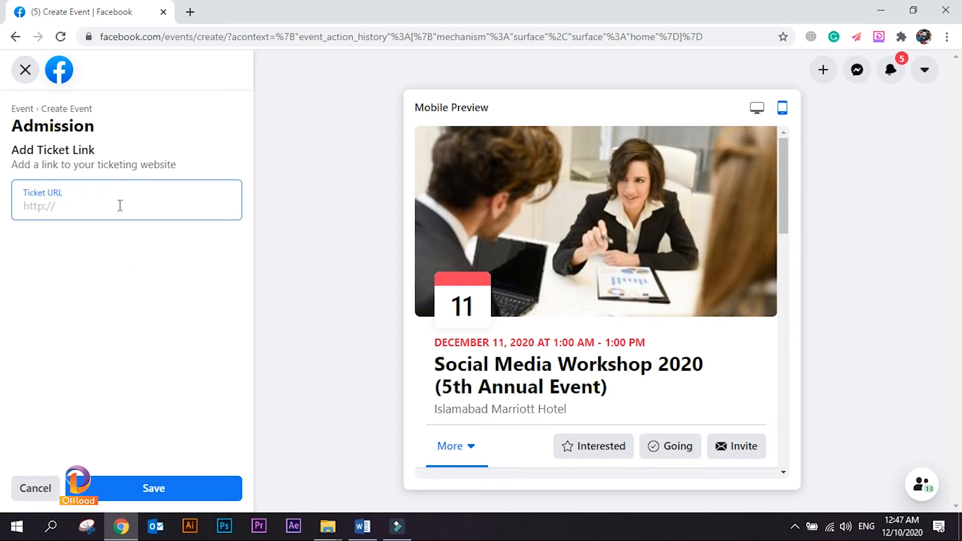
pyautogui.write('www.offloadlearnig')
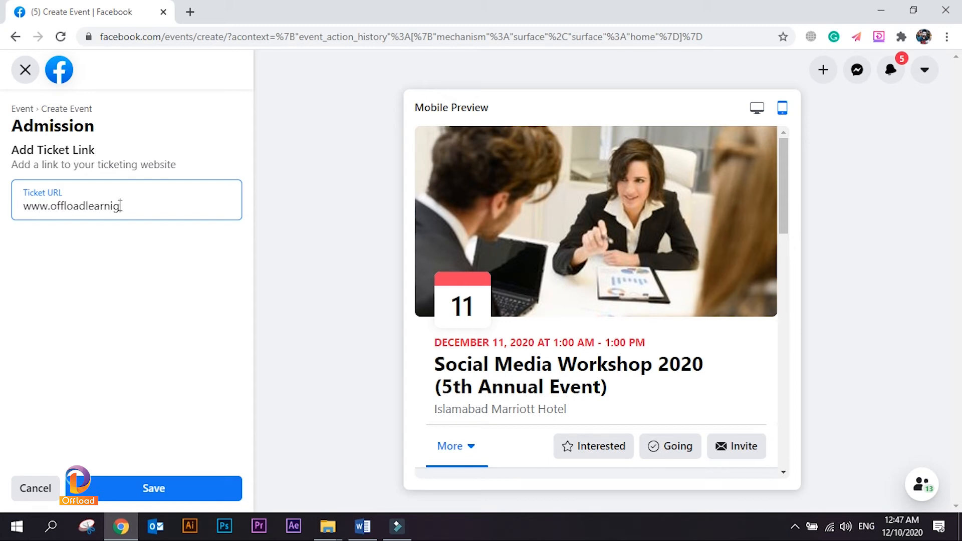
pyautogui.write('/booking')
pyautogui.press('Tab')
pyautogui.press('Tab')
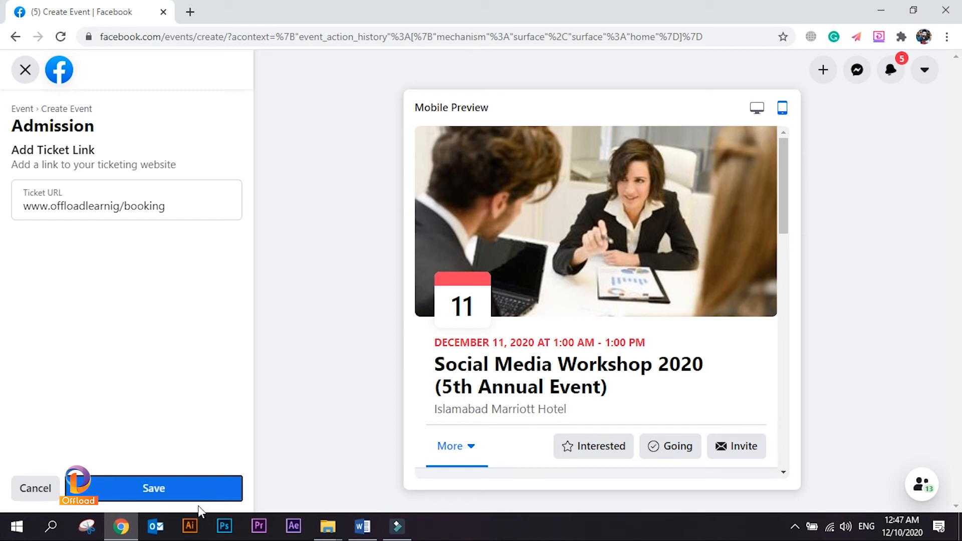
pyautogui.click(150, 495)
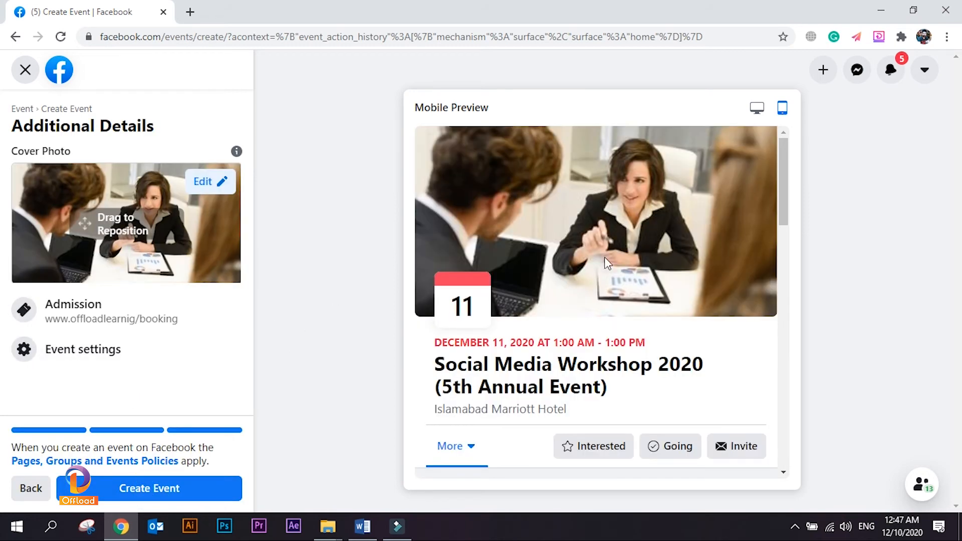
# Step: Check the ticket link, ticket section, venue map and host section in the mobile preview
pyautogui.scroll(-5, 604, 257)
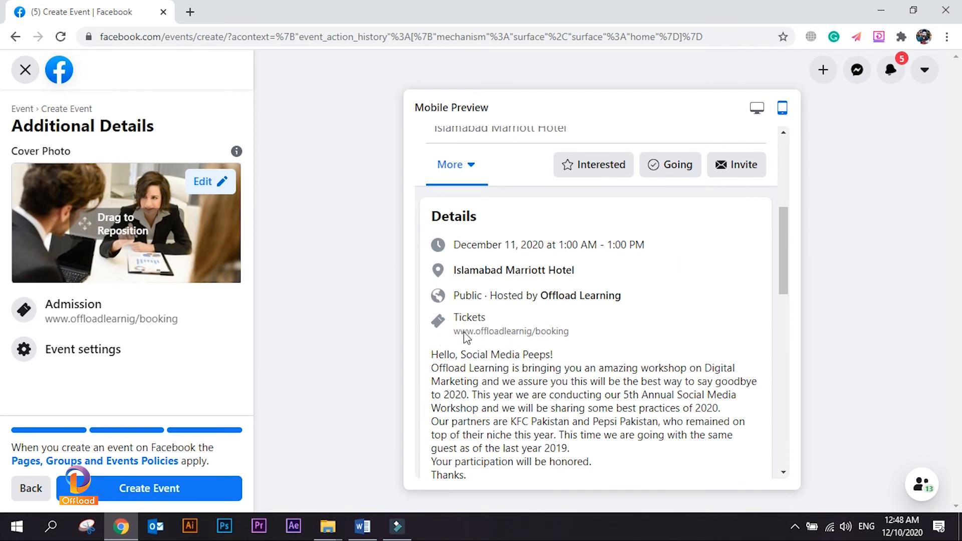
pyautogui.click(557, 333)
pyautogui.scroll(-1, 648, 299)
pyautogui.scroll(-6, 651, 303)
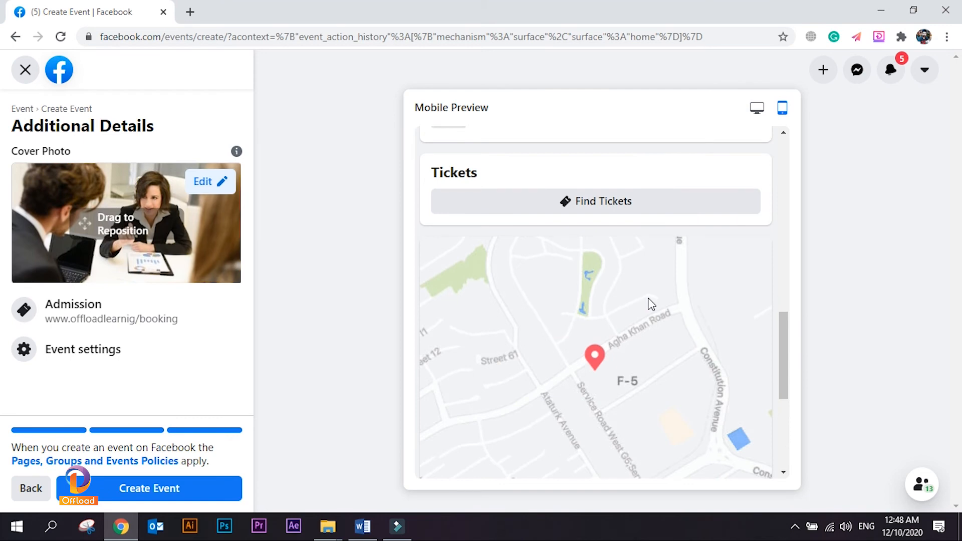
pyautogui.scroll(-5, 640, 302)
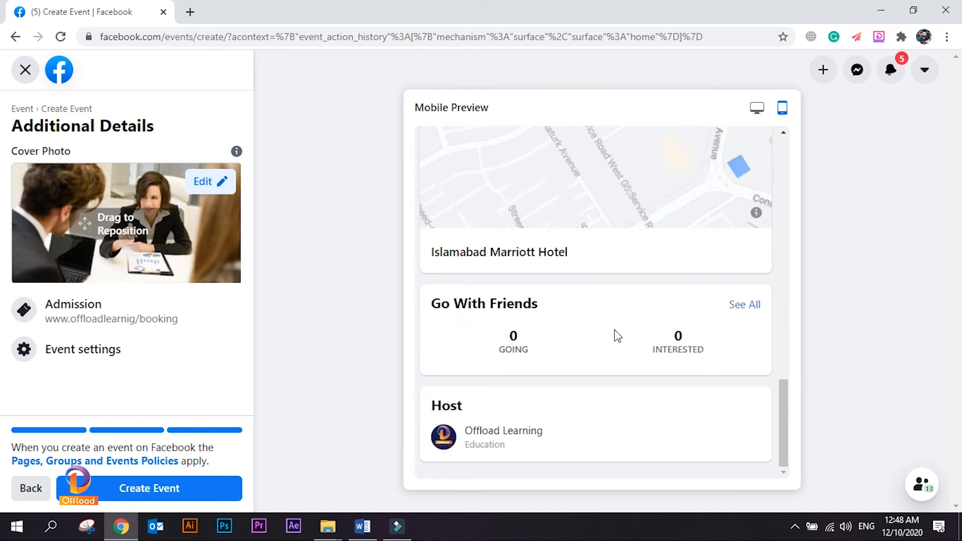
pyautogui.scroll(5, 596, 371)
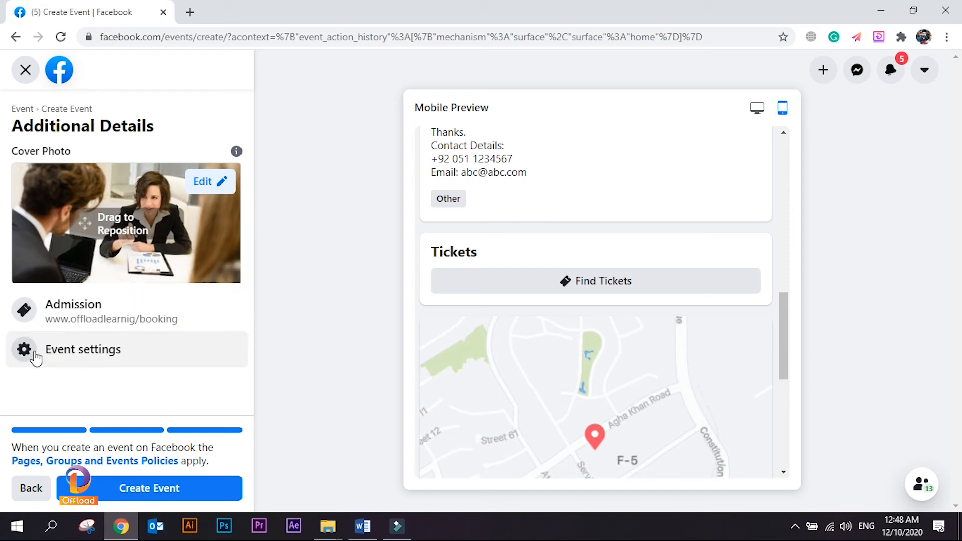
# Step: Add the KFC Pakistan and Pepsi Islamabad pages as co-hosts in the event settings
pyautogui.click(95, 354)
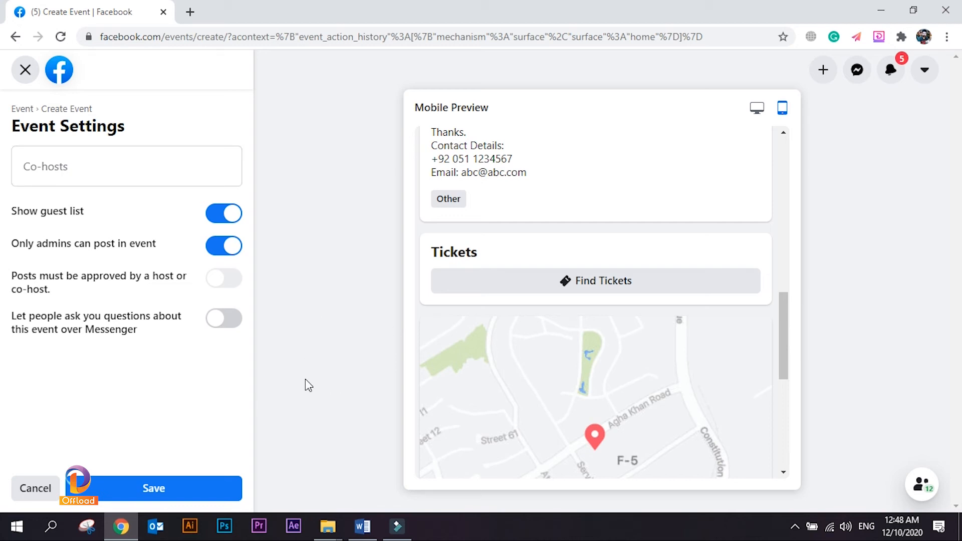
pyautogui.click(93, 167)
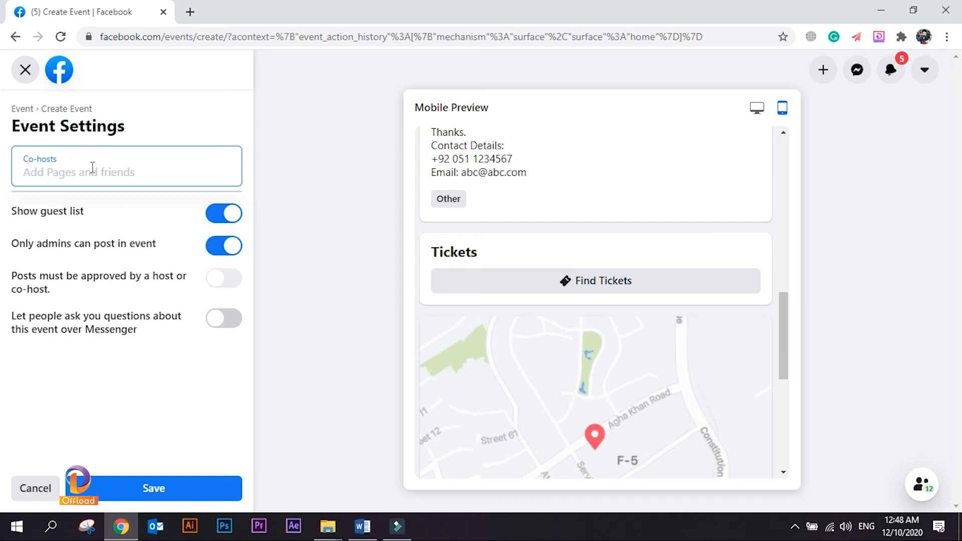
pyautogui.write('KFC ')
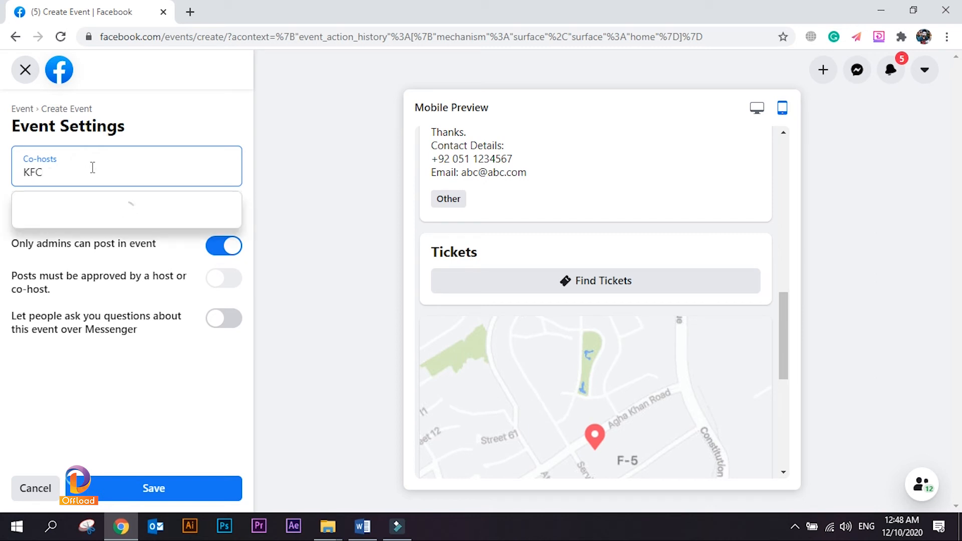
pyautogui.write('Pakistan')
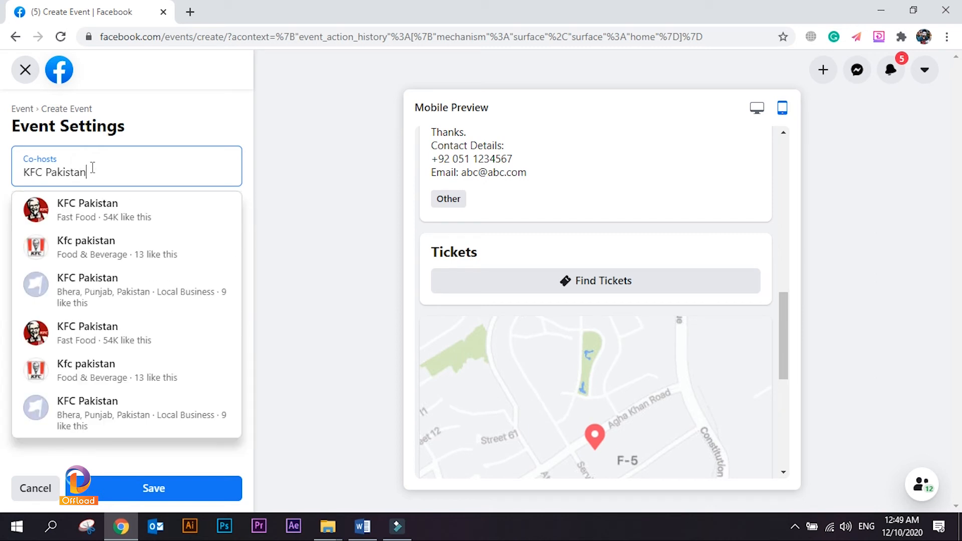
pyautogui.click(61, 206)
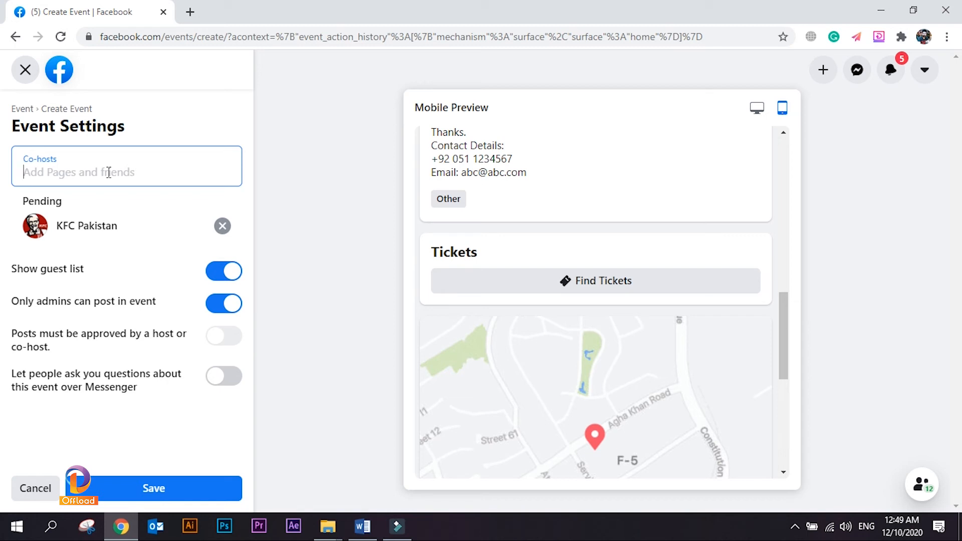
pyautogui.write('Pepsi')
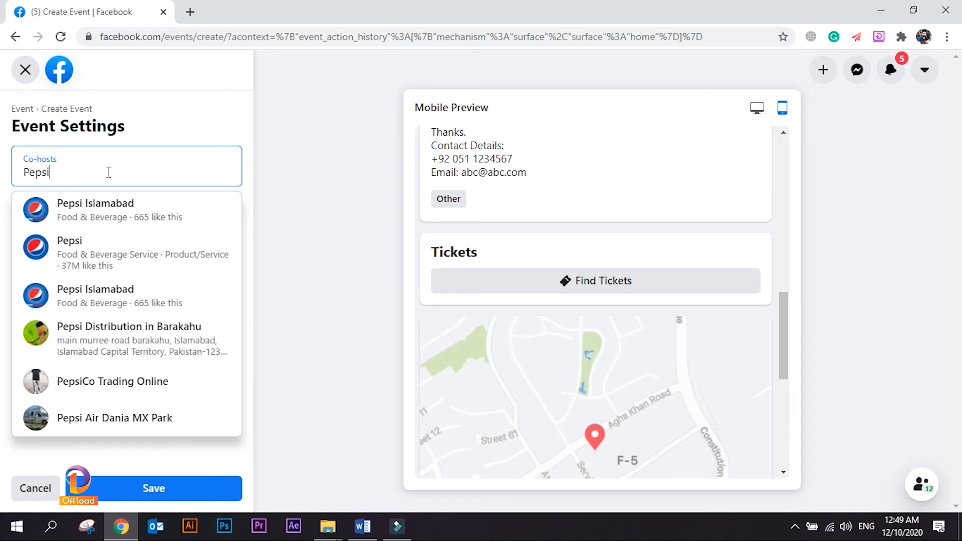
pyautogui.click(63, 213)
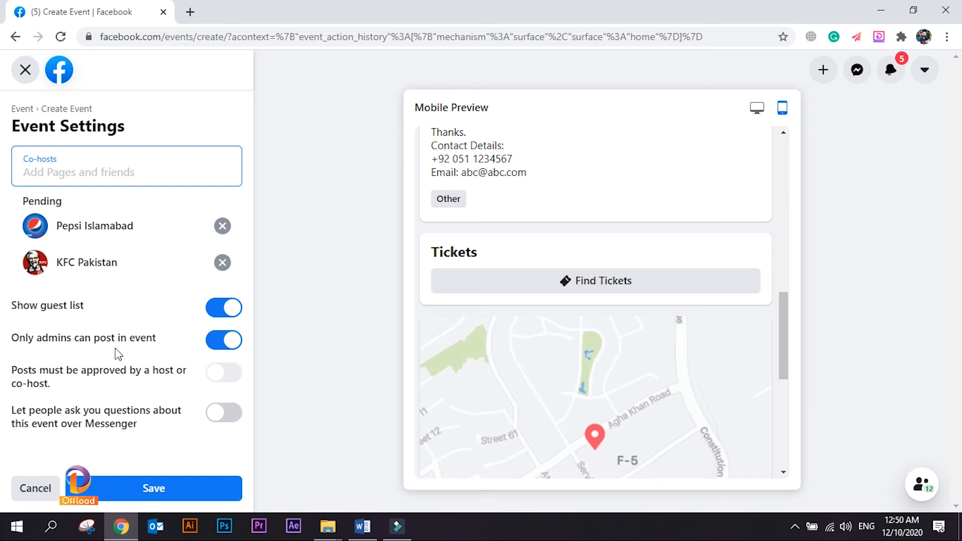
pyautogui.click(230, 345)
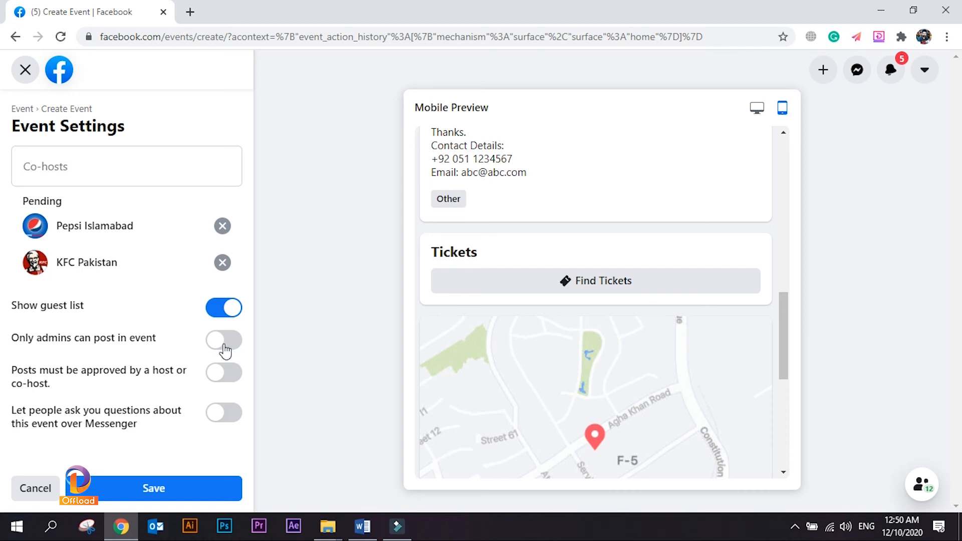
pyautogui.click(217, 379)
pyautogui.click(236, 372)
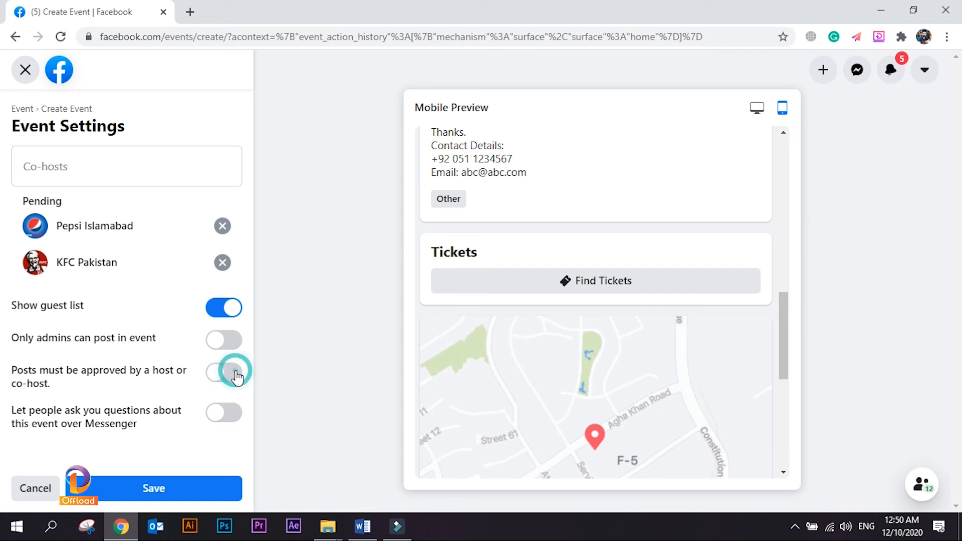
pyautogui.click(220, 347)
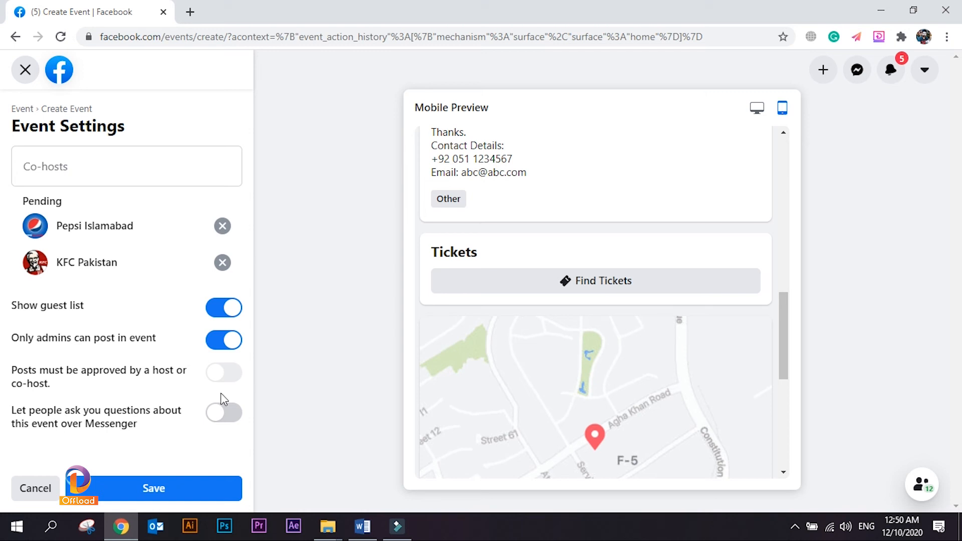
pyautogui.click(221, 375)
# Step: Let people ask questions about the event over Messenger and save the event settings
pyautogui.click(231, 414)
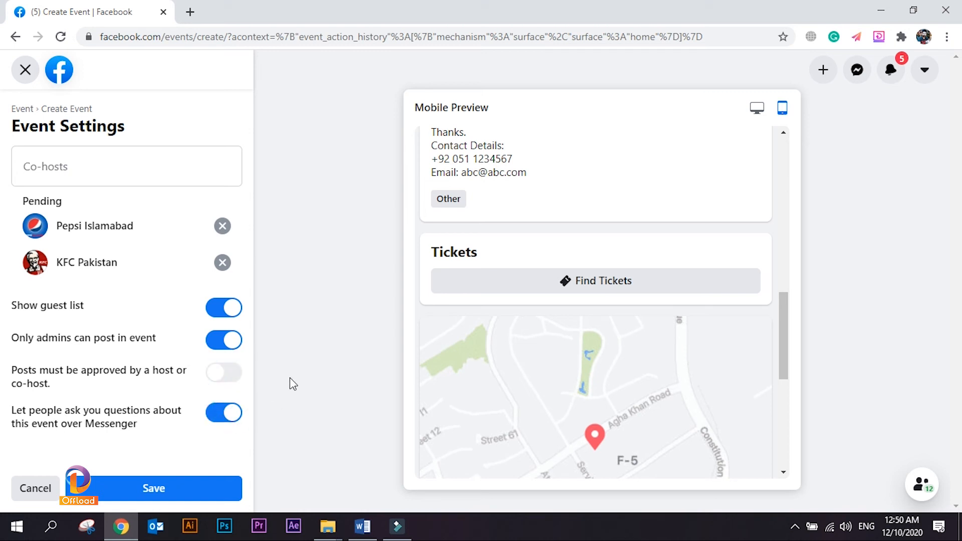
pyautogui.scroll(-5, 503, 347)
pyautogui.scroll(8, 503, 347)
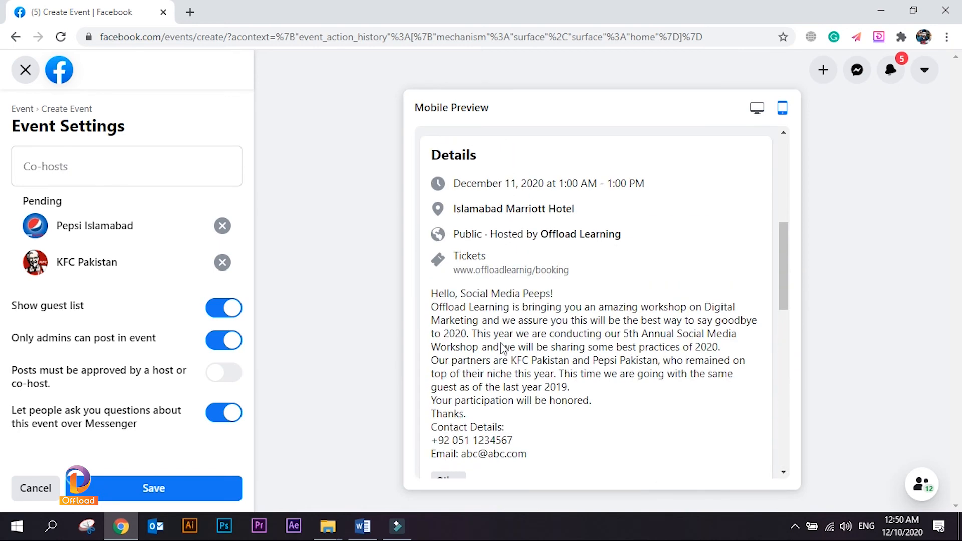
pyautogui.scroll(5, 601, 331)
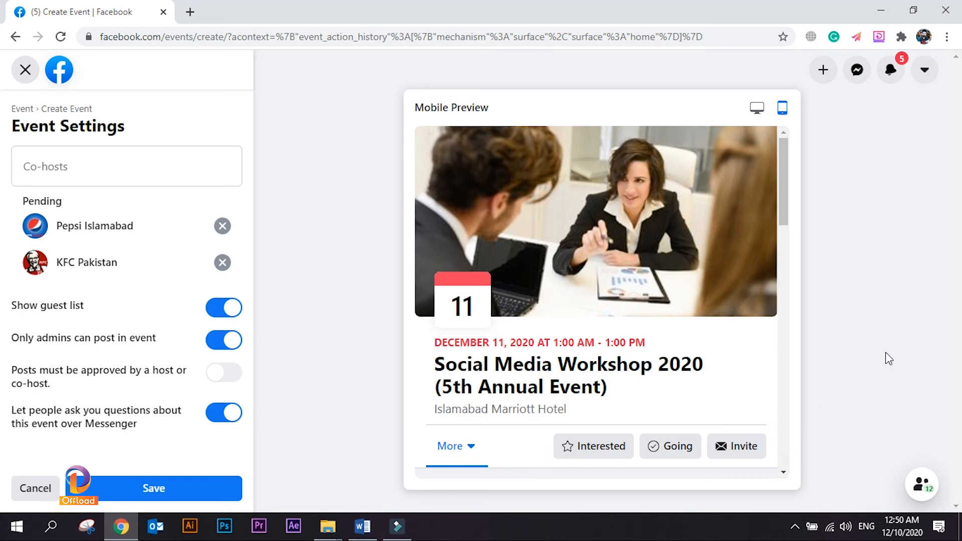
pyautogui.scroll(-3, 769, 368)
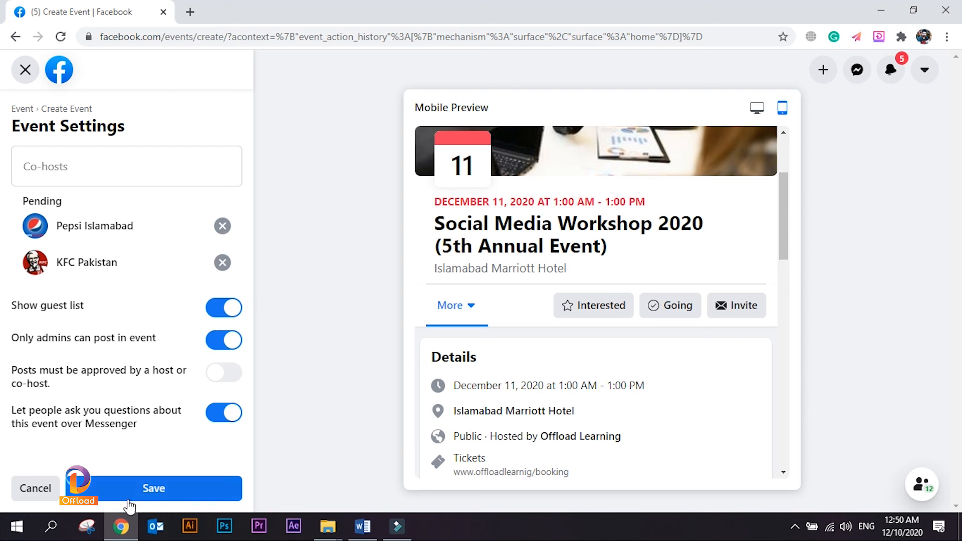
pyautogui.click(203, 495)
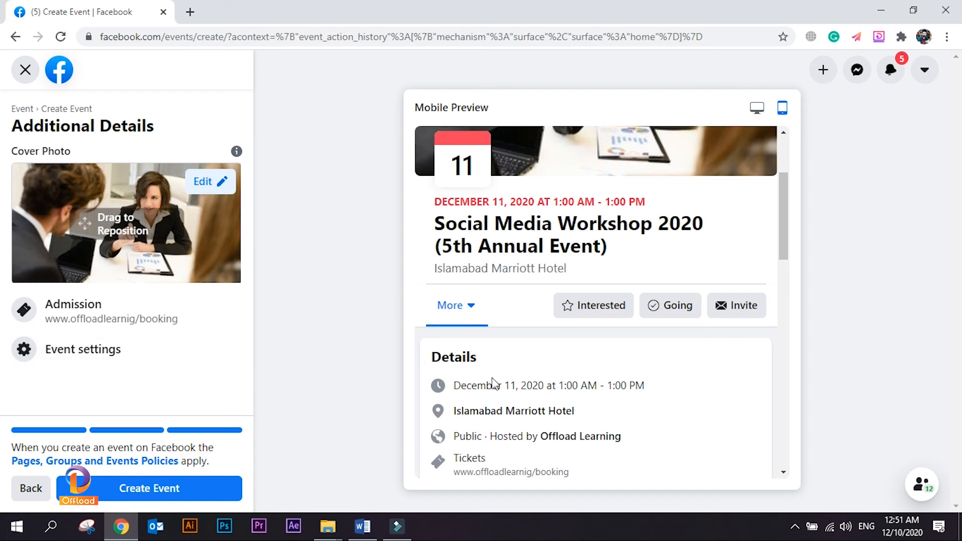
# Step: Review the complete event, including tickets, map and host section, in the desktop and mobile previews
pyautogui.click(756, 108)
pyautogui.scroll(-10, 623, 229)
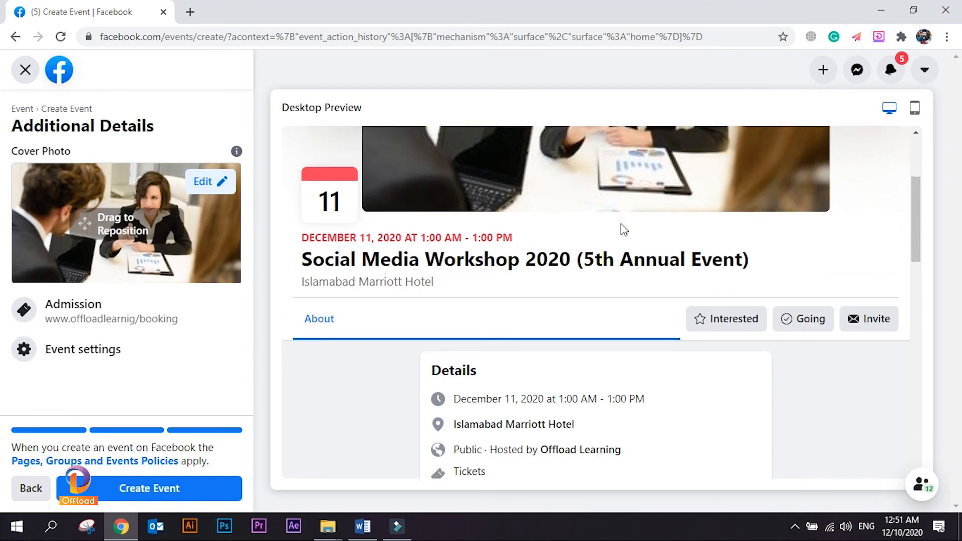
pyautogui.scroll(-3, 623, 230)
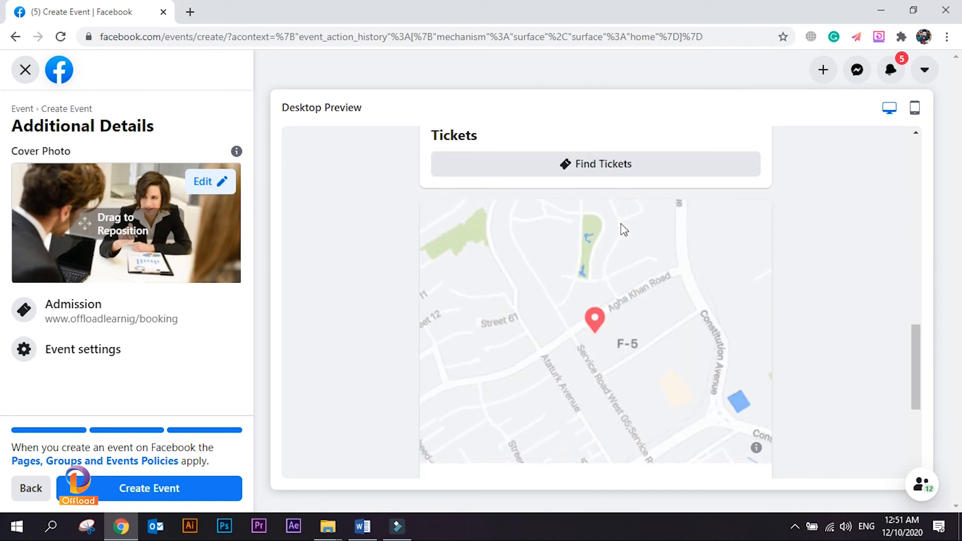
pyautogui.scroll(-4, 599, 238)
pyautogui.scroll(-1, 598, 238)
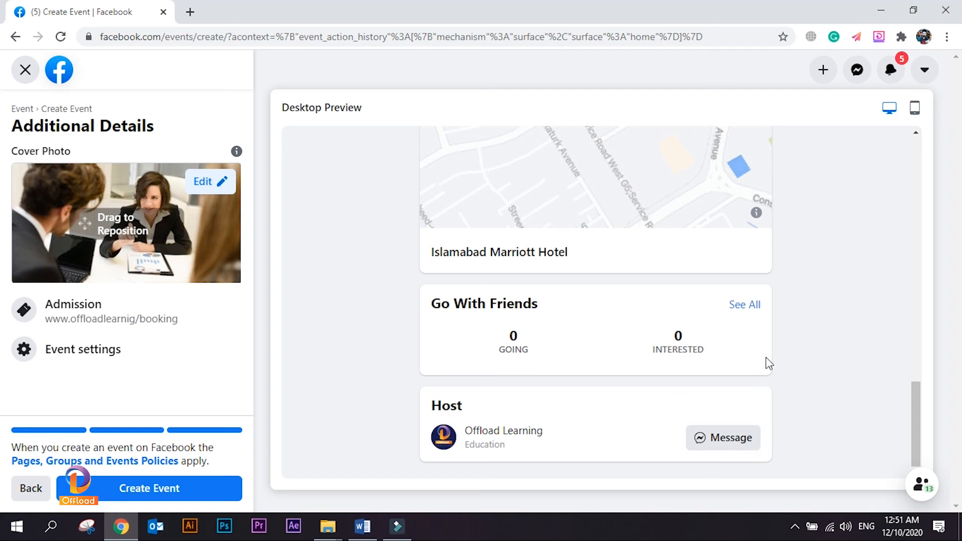
pyautogui.scroll(10, 586, 368)
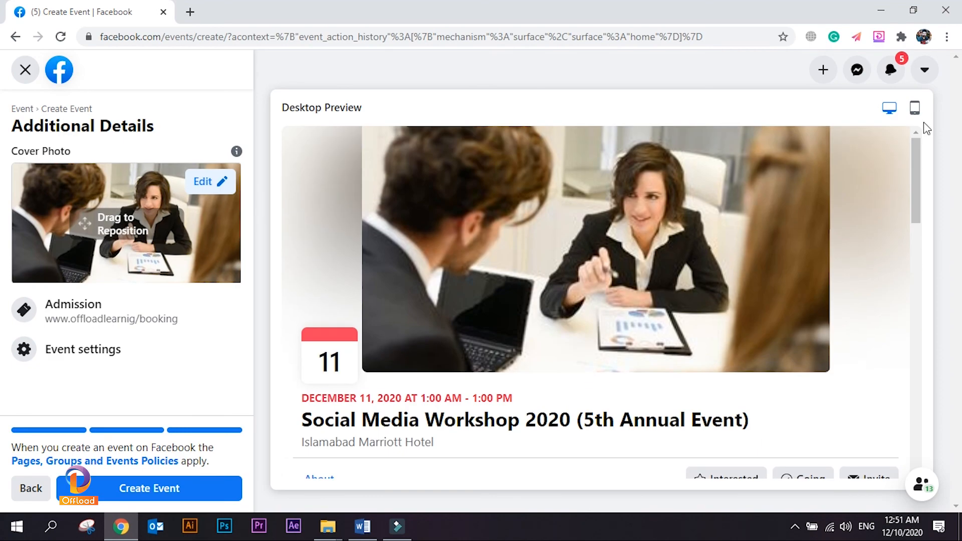
pyautogui.click(915, 107)
pyautogui.scroll(-5, 659, 288)
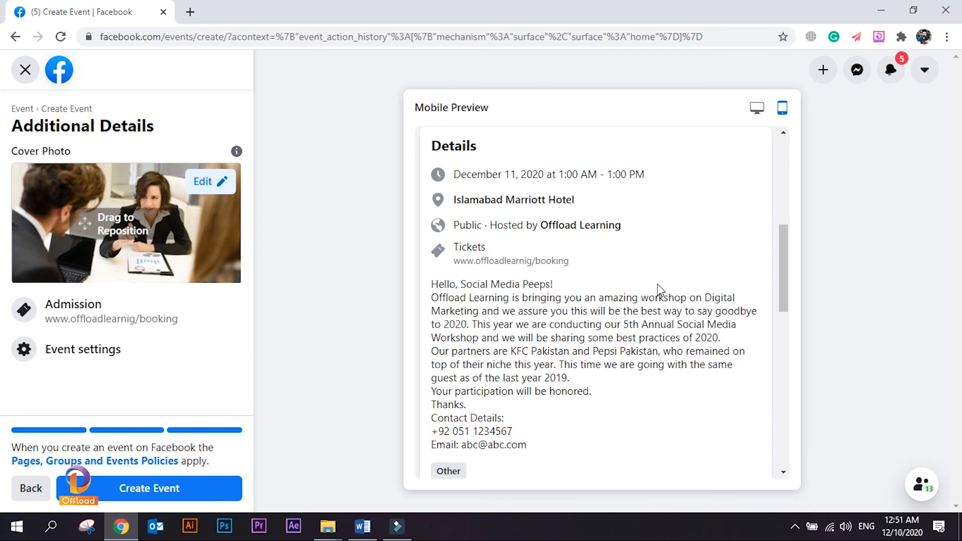
pyautogui.scroll(-10, 658, 290)
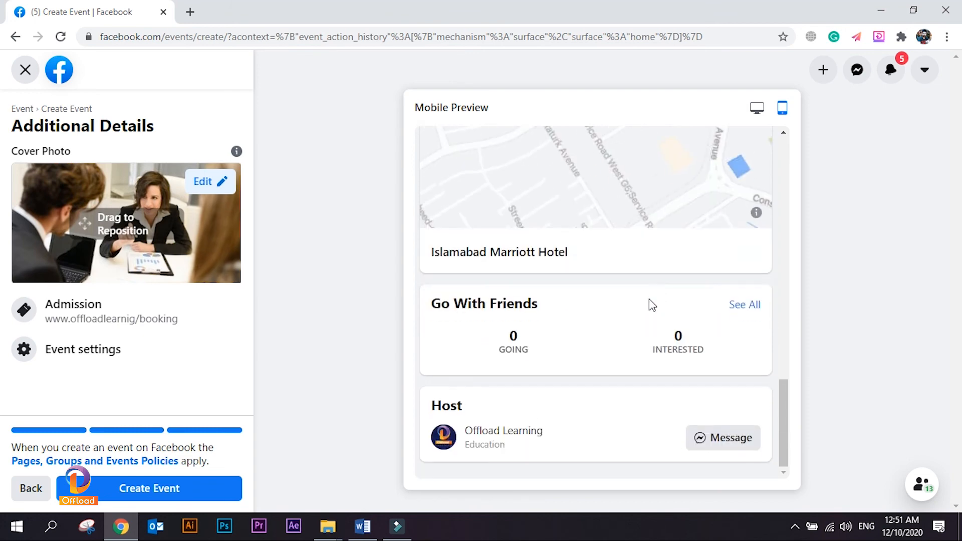
pyautogui.scroll(5, 620, 341)
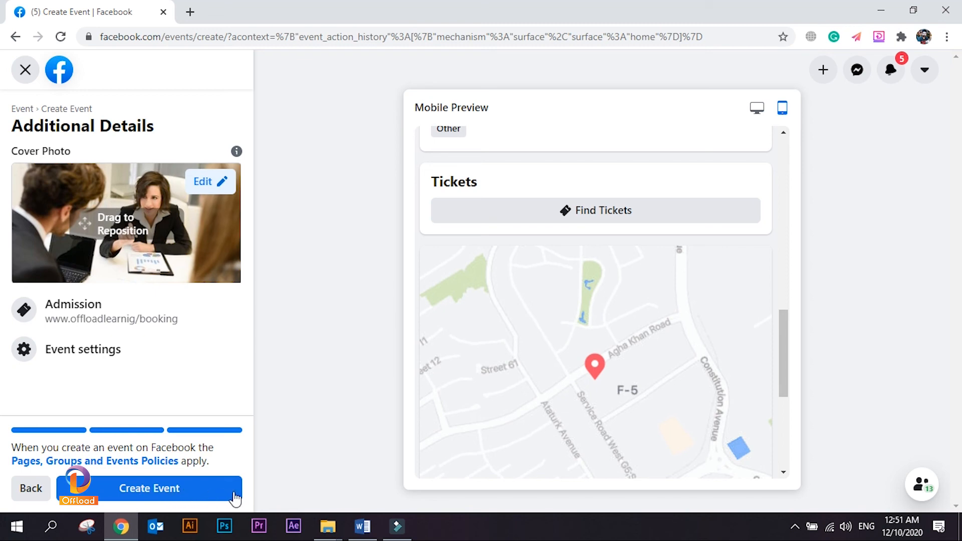
# Step: Create the event and look over the details, host and insights on its published page
pyautogui.click(207, 493)
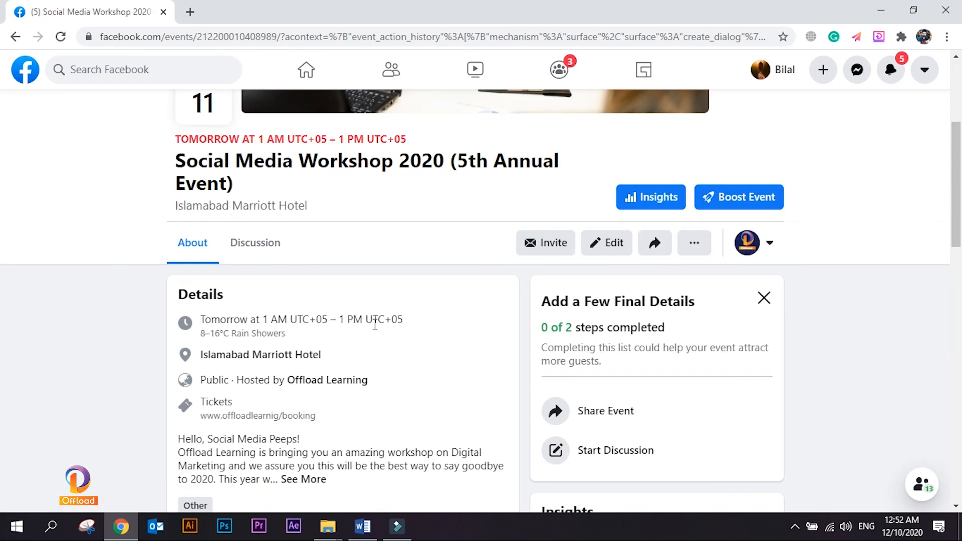
pyautogui.scroll(-5, 364, 358)
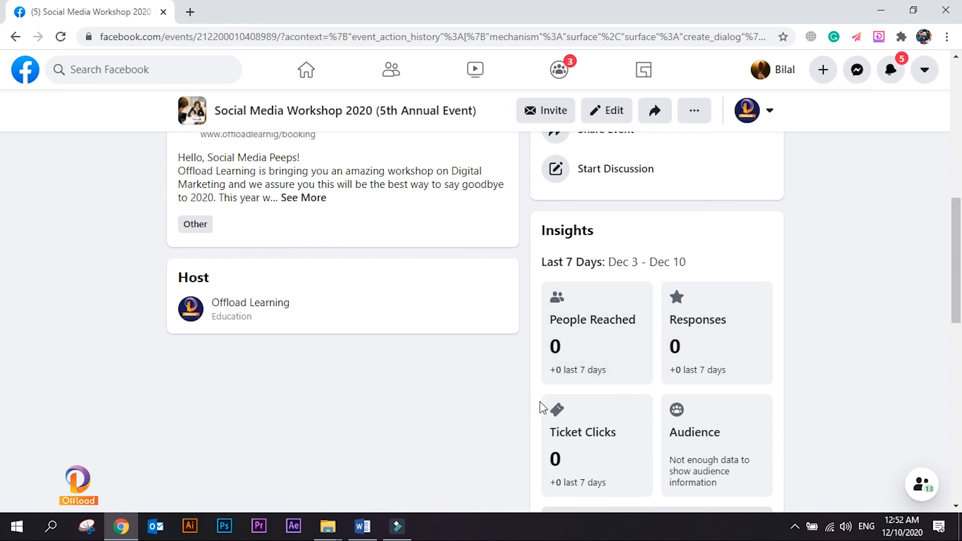
pyautogui.scroll(3, 473, 425)
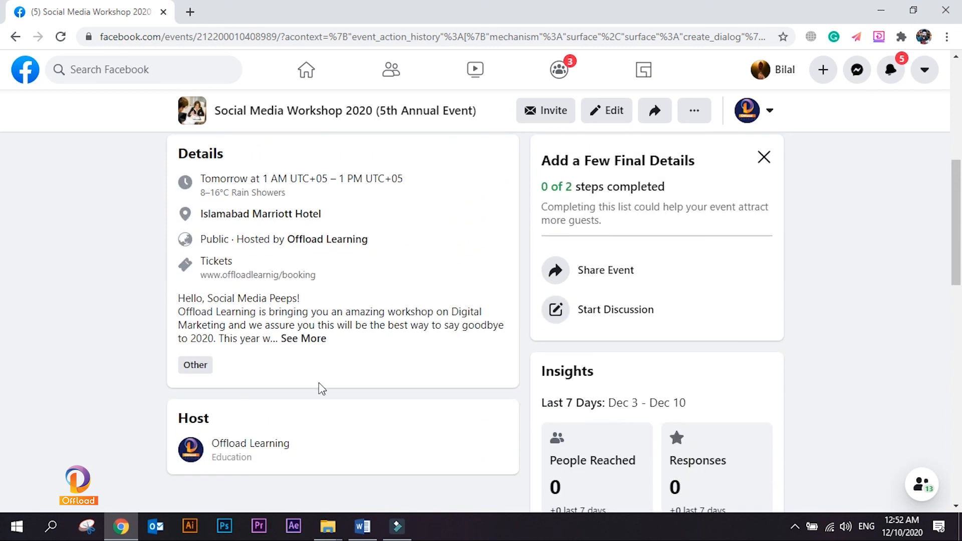
pyautogui.scroll(3, 358, 376)
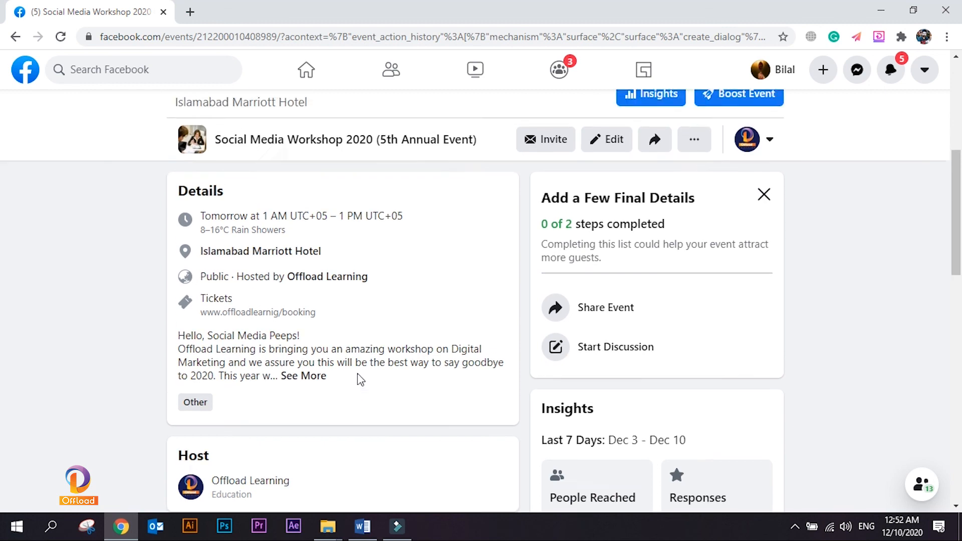
# Step: Review the published event's header and details, and check the extra management options such as duplicating, cancelling and exporting
pyautogui.scroll(3, 370, 383)
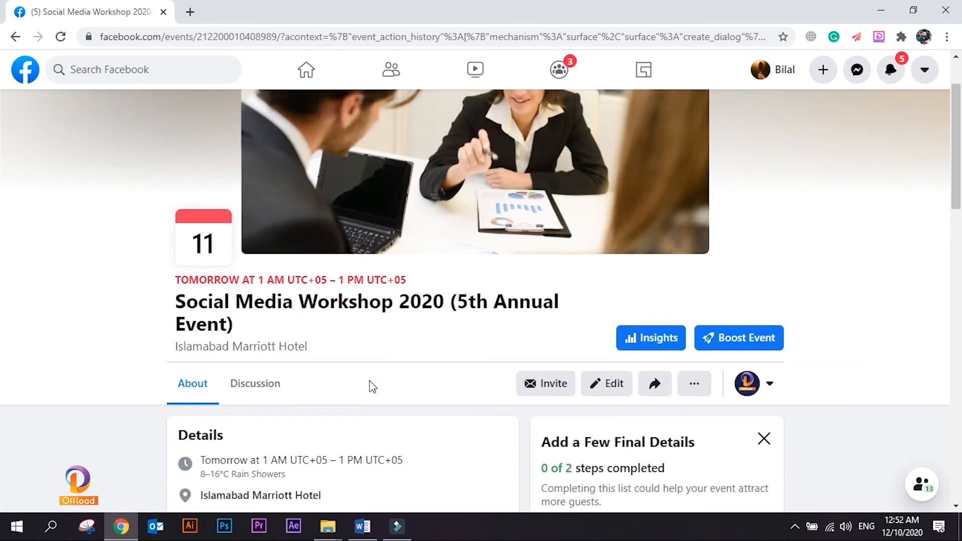
pyautogui.scroll(-3, 344, 436)
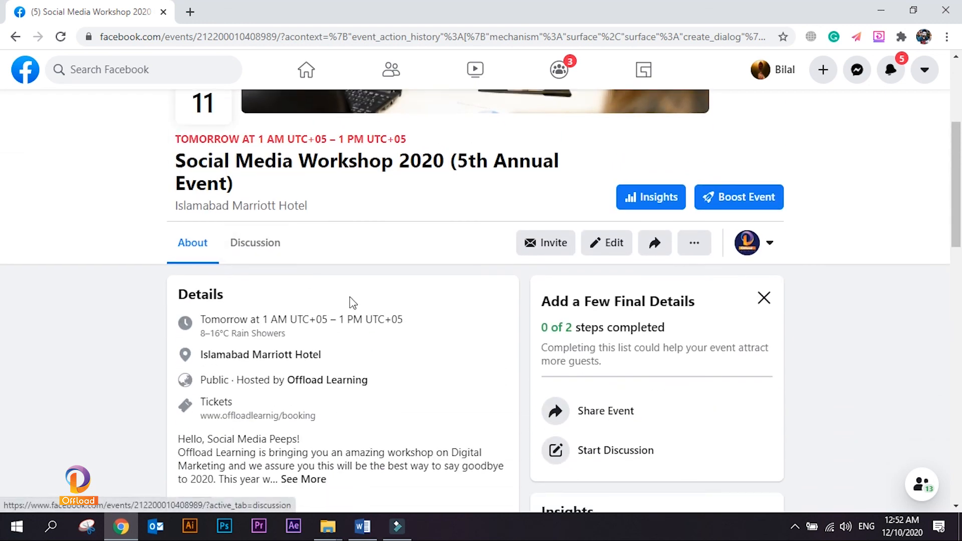
pyautogui.scroll(-2, 303, 364)
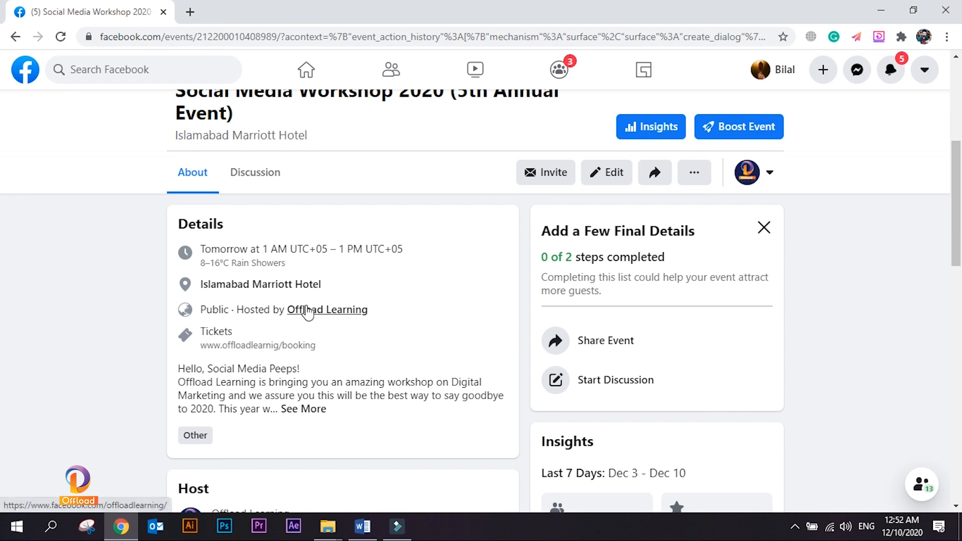
pyautogui.scroll(3, 308, 312)
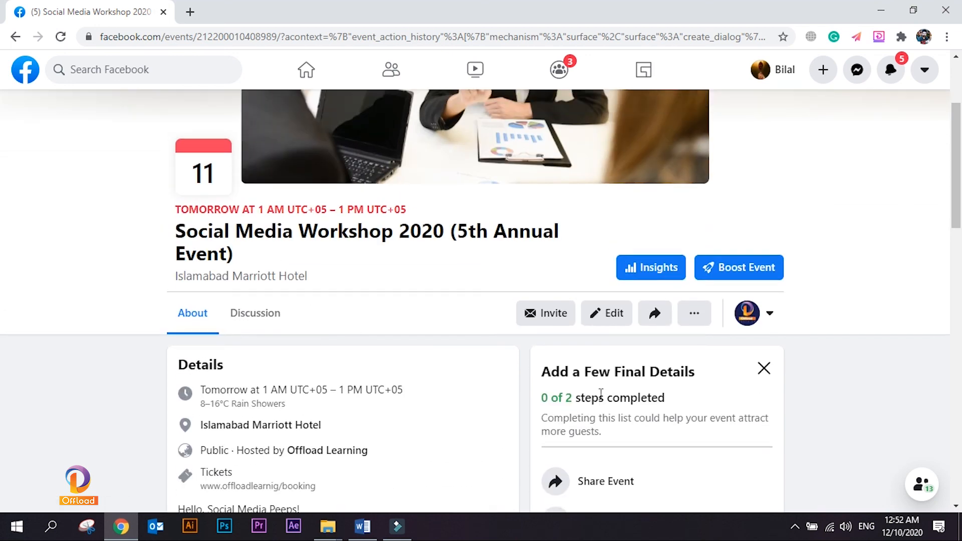
pyautogui.click(694, 321)
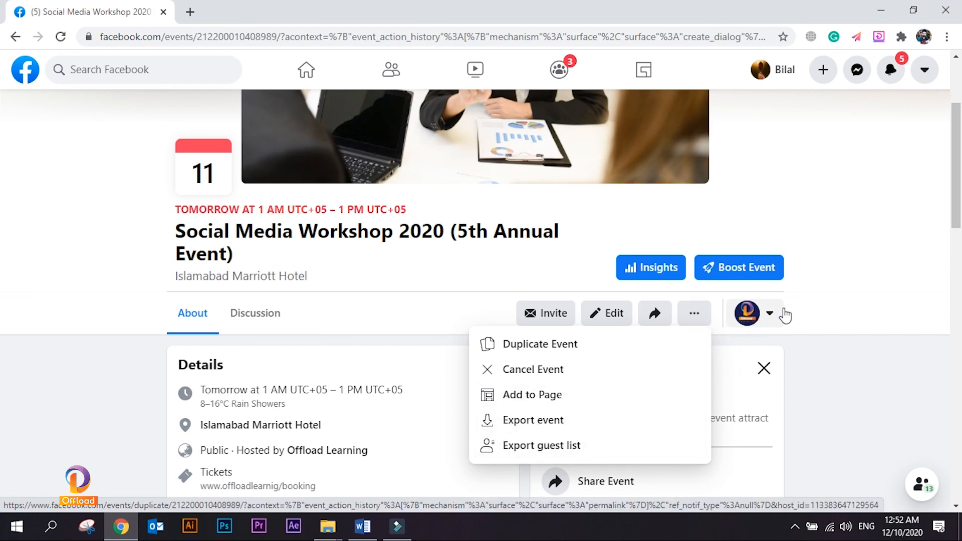
pyautogui.click(815, 292)
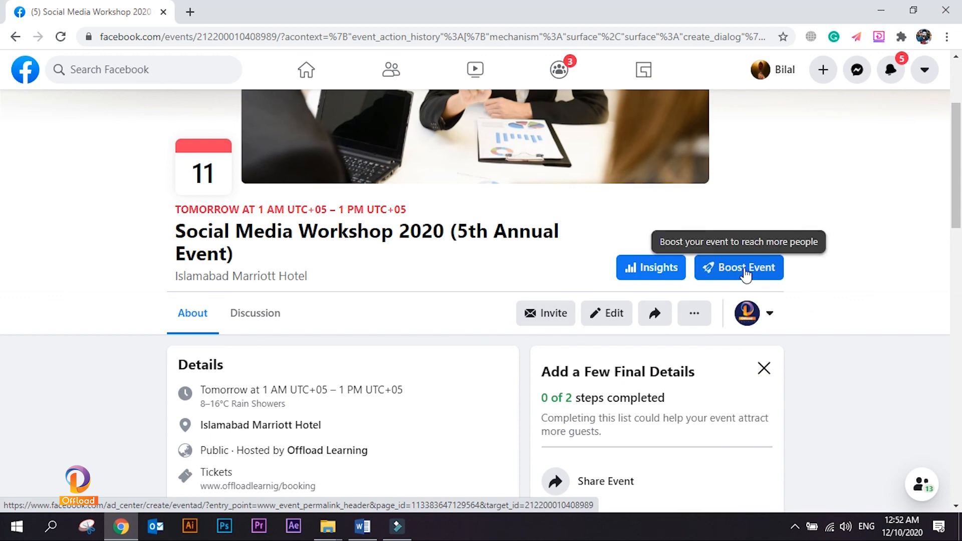
# Step: Open the Boost Event ad setup, review its goal, creative, audience and budget sections, and leave without boosting
pyautogui.click(728, 268)
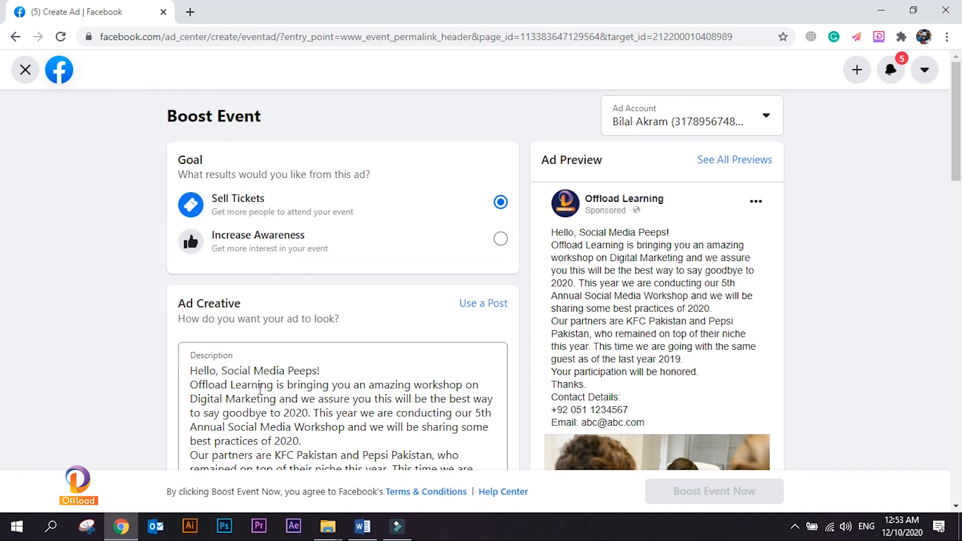
pyautogui.scroll(-2, 229, 371)
pyautogui.scroll(-9, 229, 372)
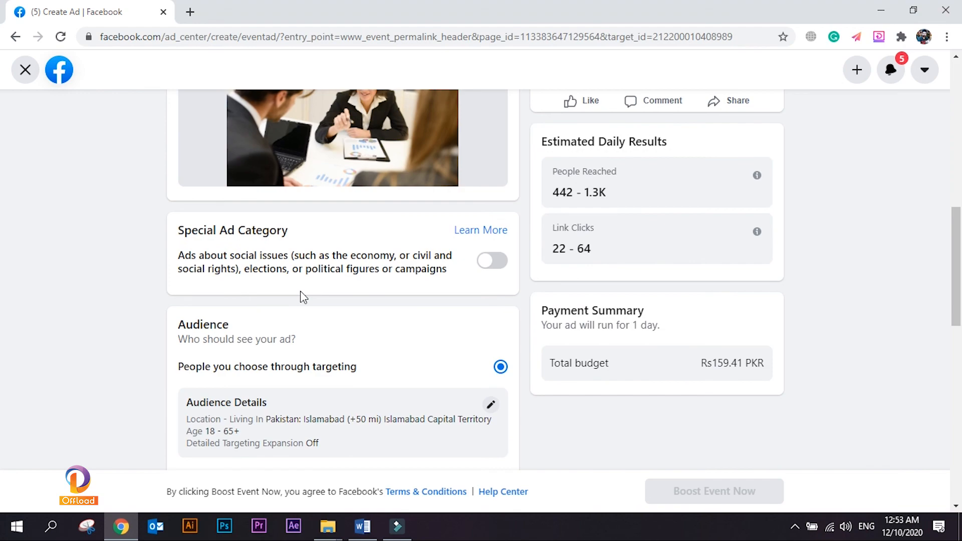
pyautogui.scroll(-7, 302, 295)
pyautogui.scroll(18, 302, 296)
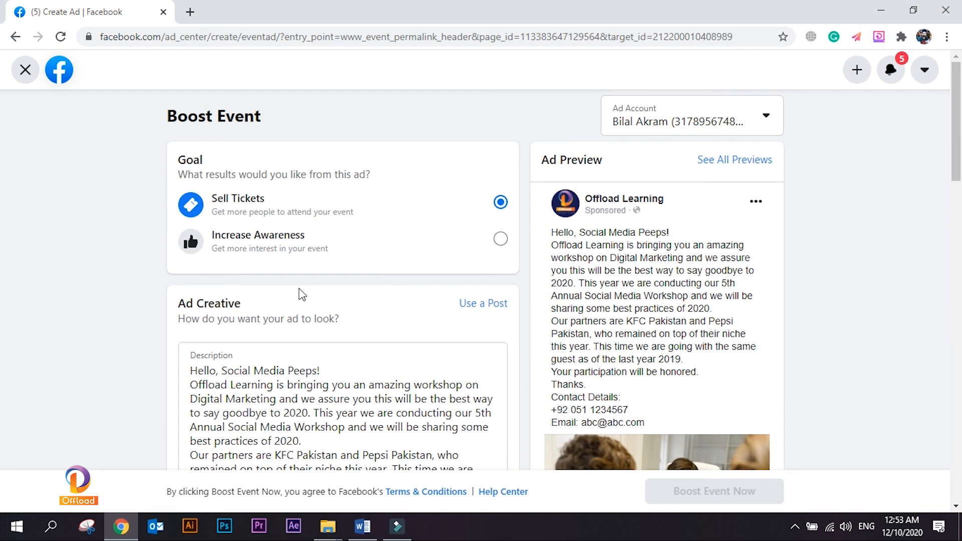
pyautogui.click(15, 37)
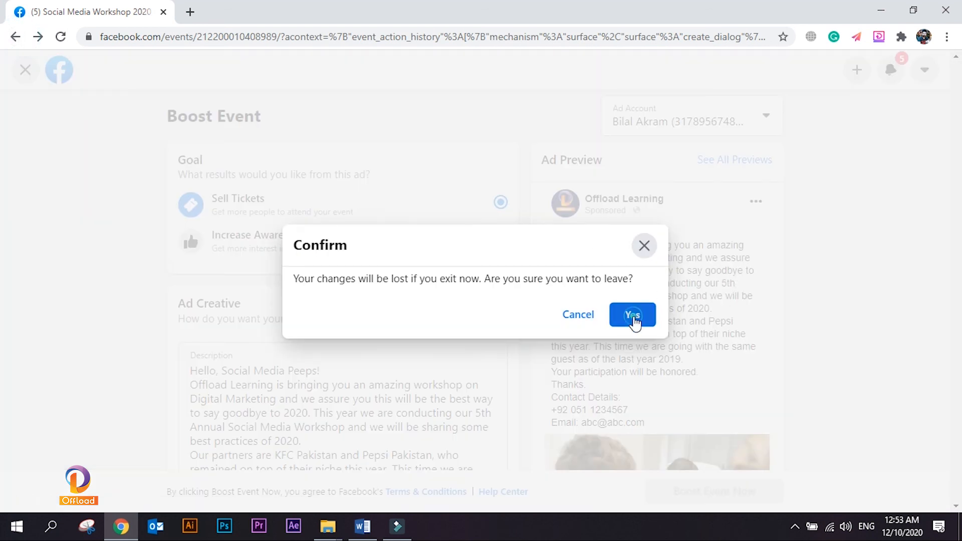
pyautogui.click(633, 317)
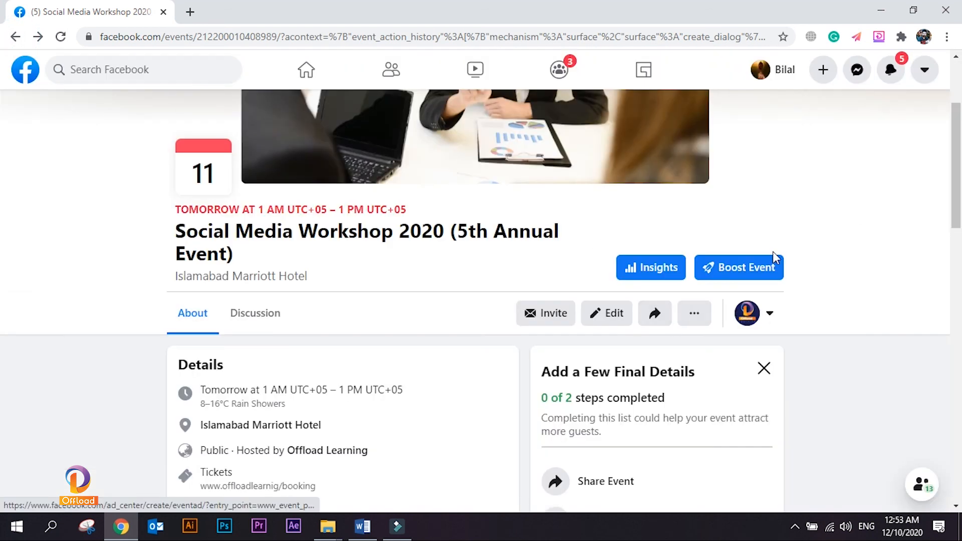
# Step: Look over the insights, boost and tickets sections of the published event page
pyautogui.scroll(-7, 531, 373)
pyautogui.scroll(-4, 392, 402)
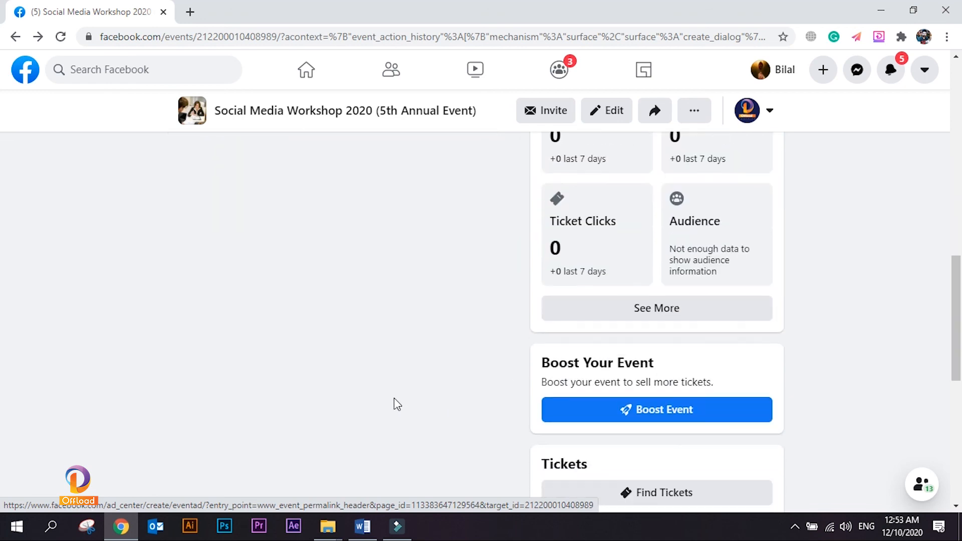
pyautogui.scroll(1, 393, 401)
# Step: Examine how the event post appears on the Offload Learning page, including its date, reach, engagement and boost option
pyautogui.scroll(-7, 393, 416)
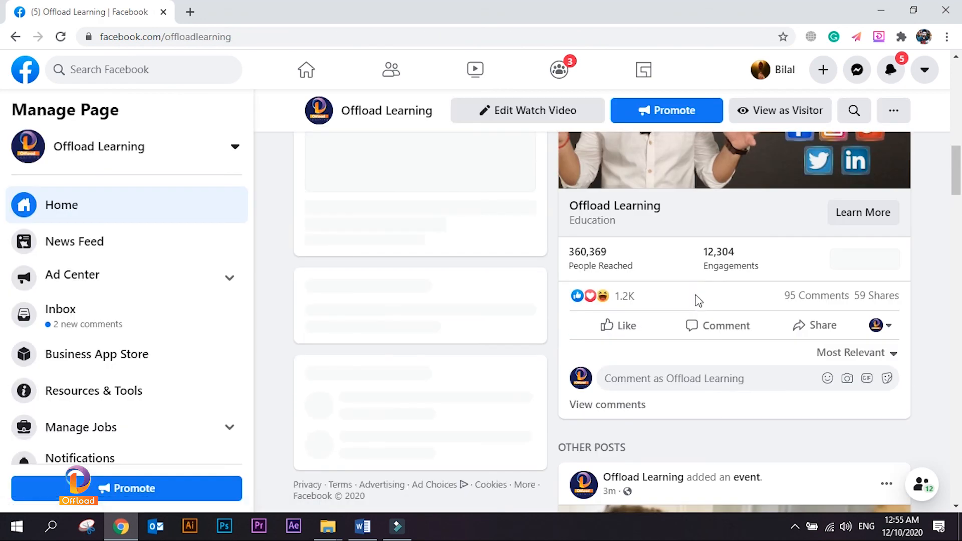
pyautogui.scroll(-2, 695, 295)
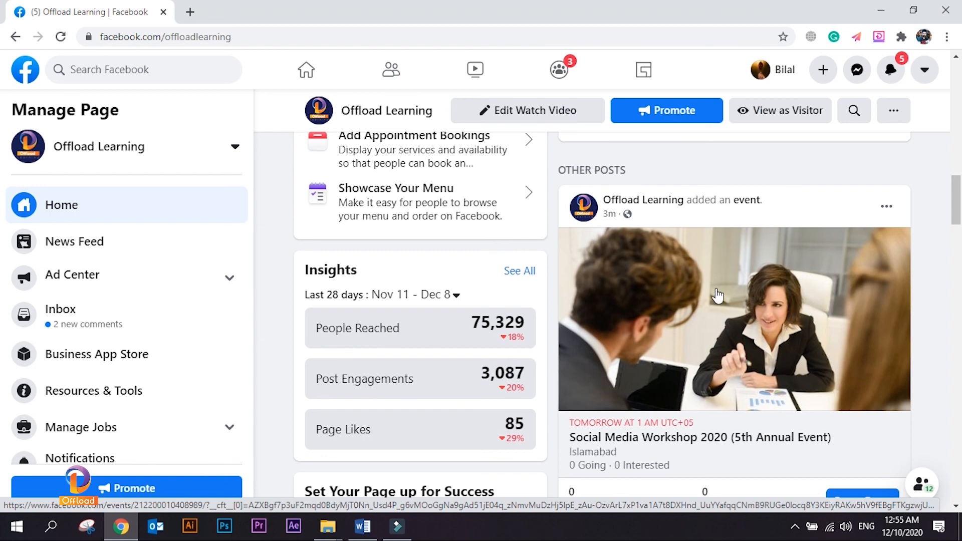
pyautogui.scroll(-5, 740, 288)
pyautogui.scroll(4, 743, 284)
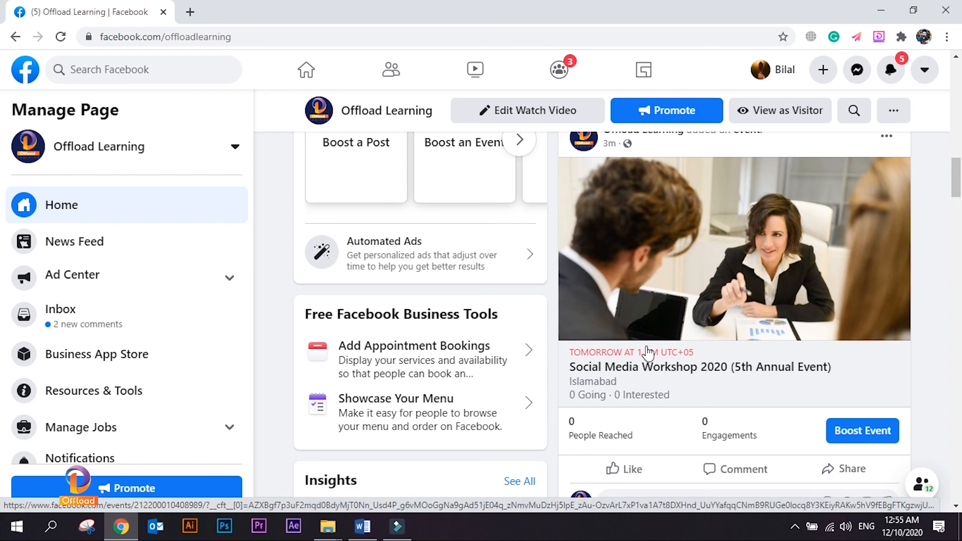
pyautogui.scroll(2, 647, 353)
pyautogui.scroll(-2, 648, 353)
pyautogui.scroll(-3, 814, 411)
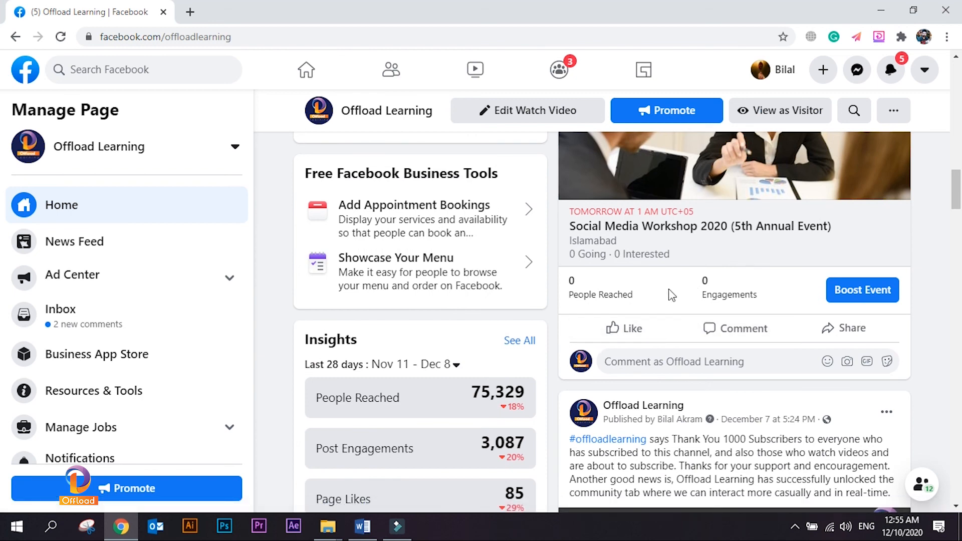
pyautogui.scroll(2, 589, 353)
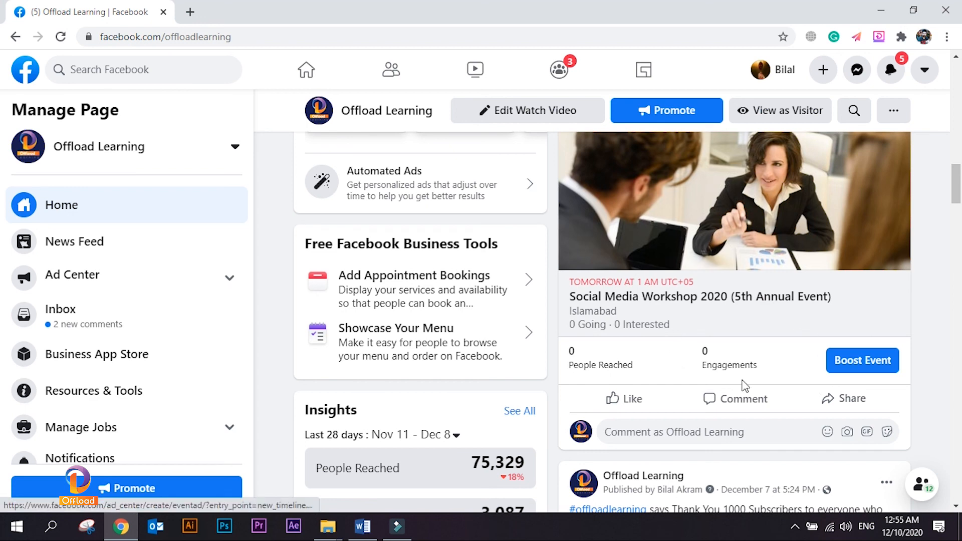
pyautogui.scroll(3, 715, 369)
pyautogui.scroll(-5, 755, 393)
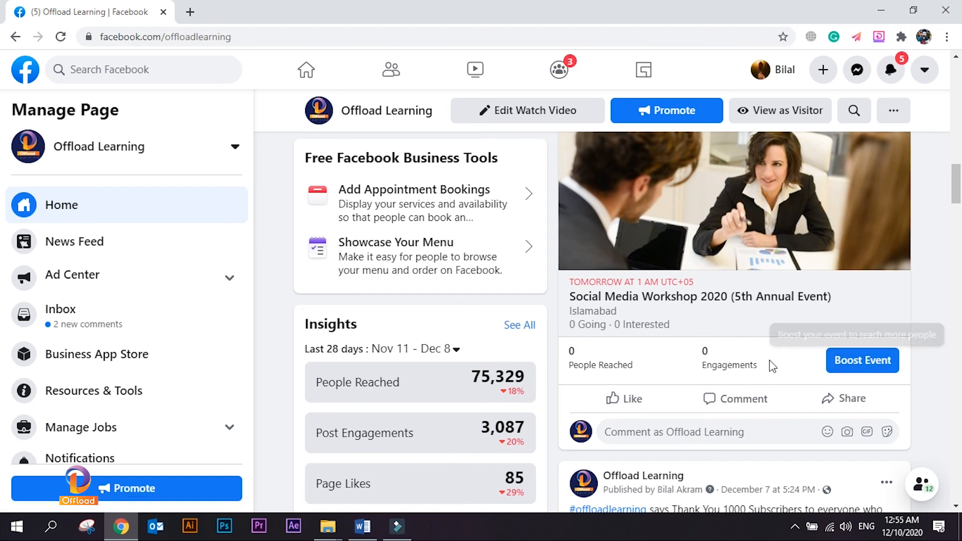
pyautogui.scroll(4, 771, 368)
pyautogui.scroll(1, 772, 368)
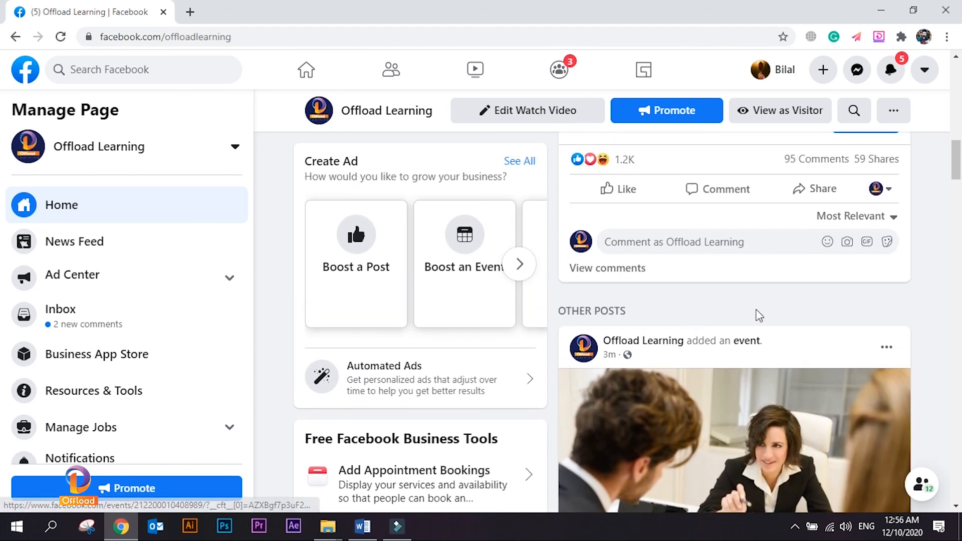
# Step: Check the post options, including deletion, for the event post on the Offload Learning page and leave the post in place
pyautogui.click(889, 351)
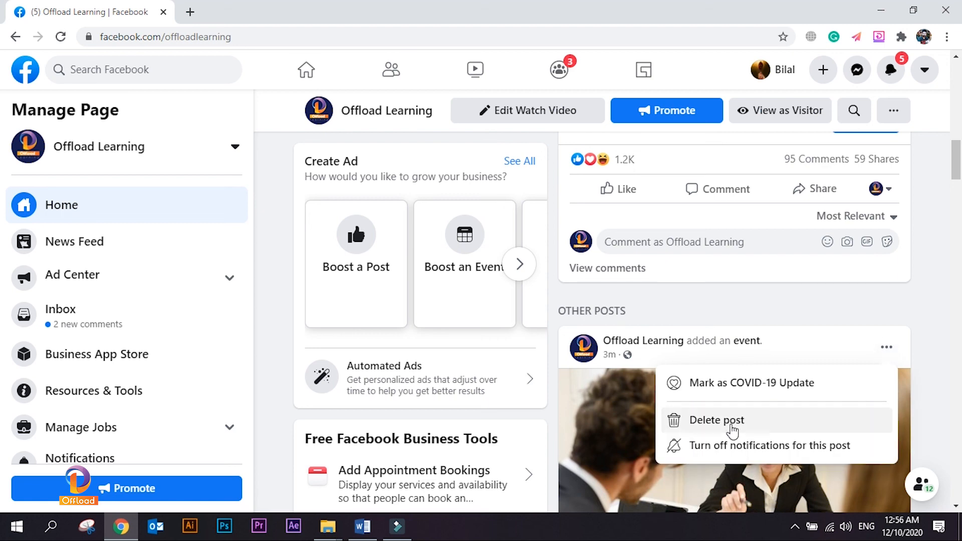
pyautogui.click(698, 423)
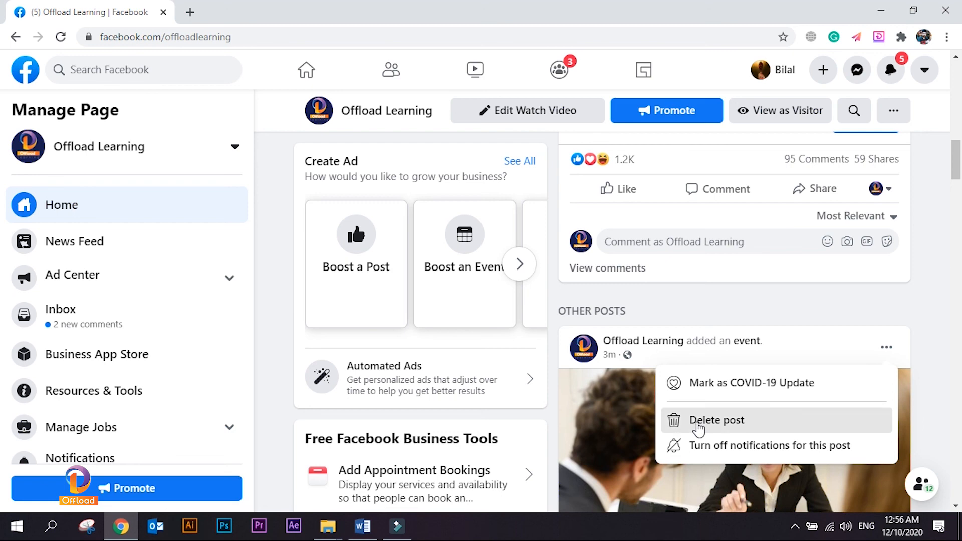
pyautogui.click(633, 314)
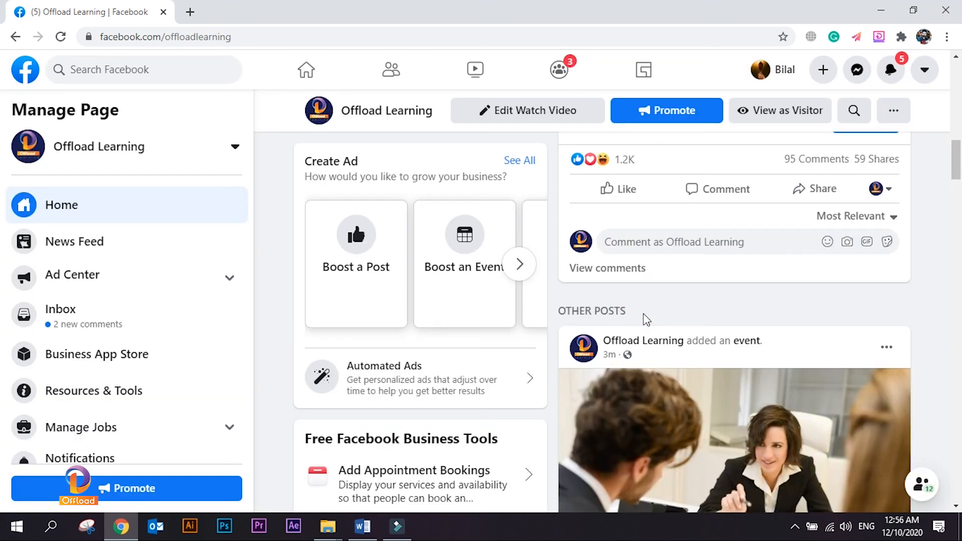